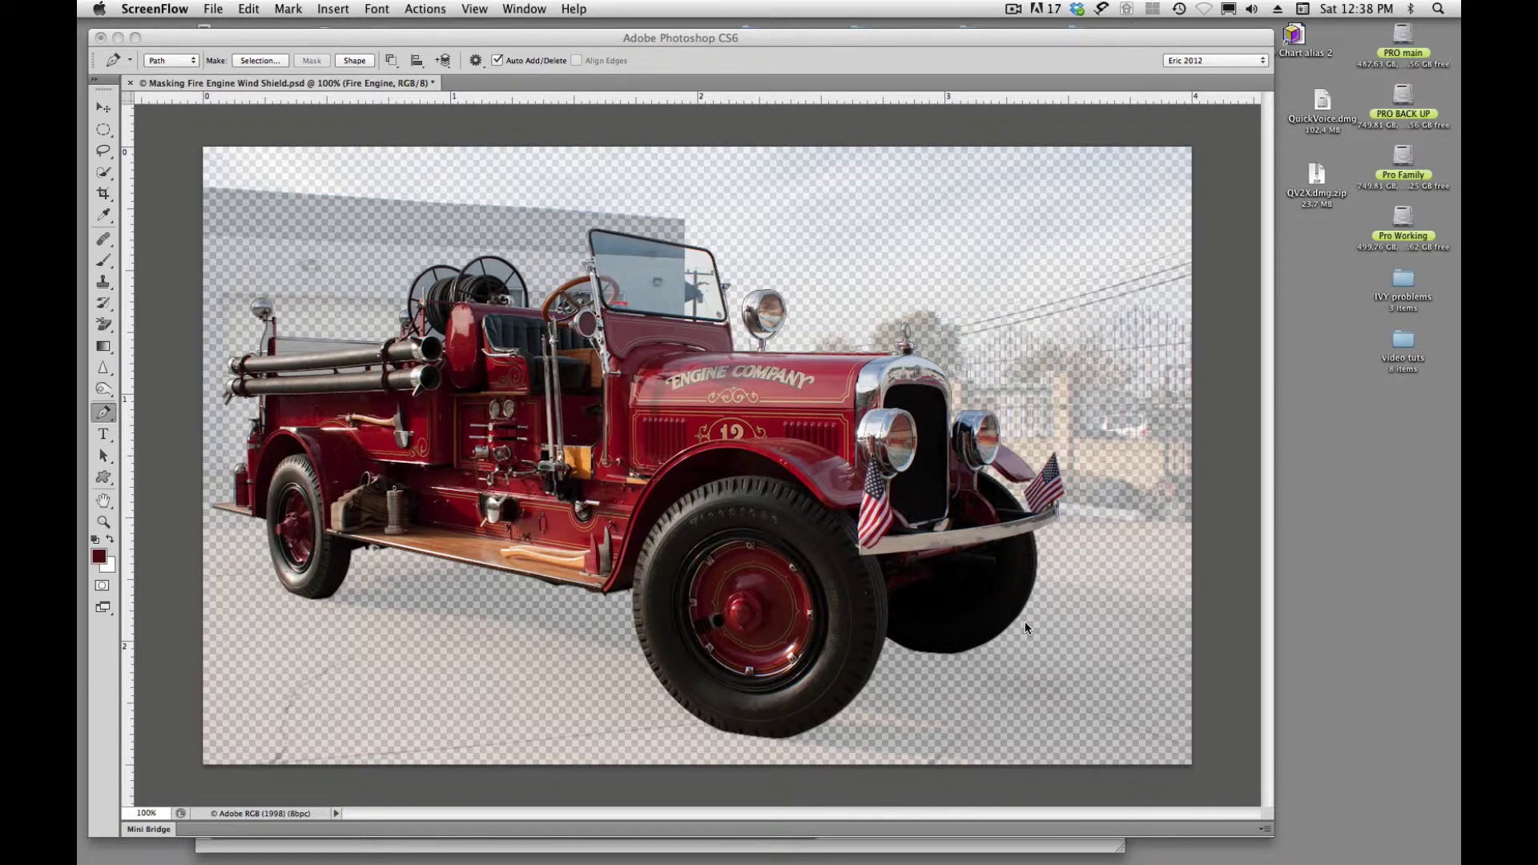
# Widen the Layers panel and make the Fire Engine Vector Mask the active path.
pyautogui.click(1036, 314)
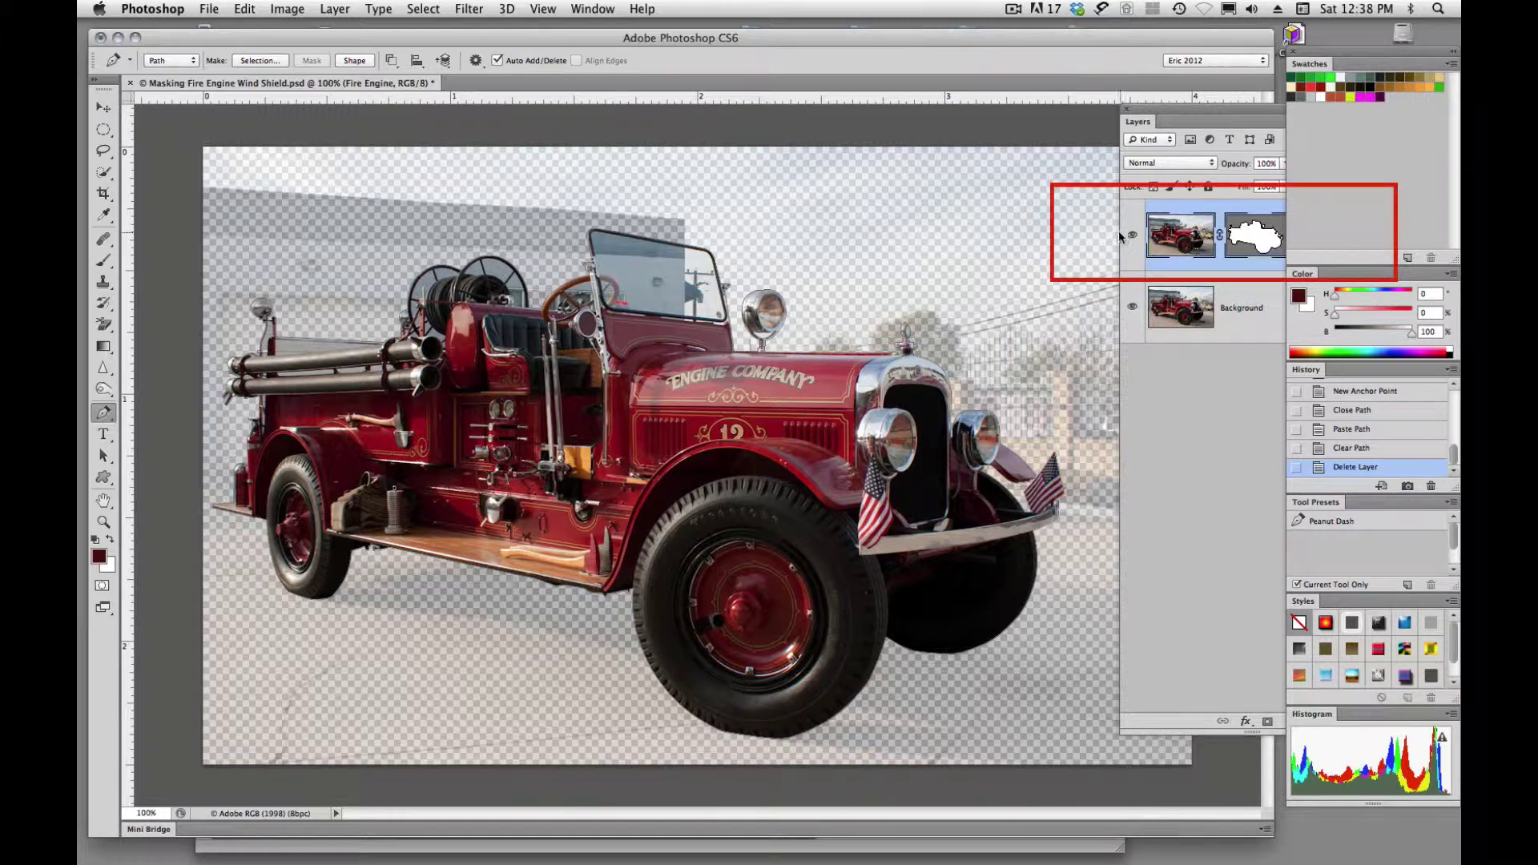
pyautogui.moveTo(1116, 233); pyautogui.dragTo(1065, 238)
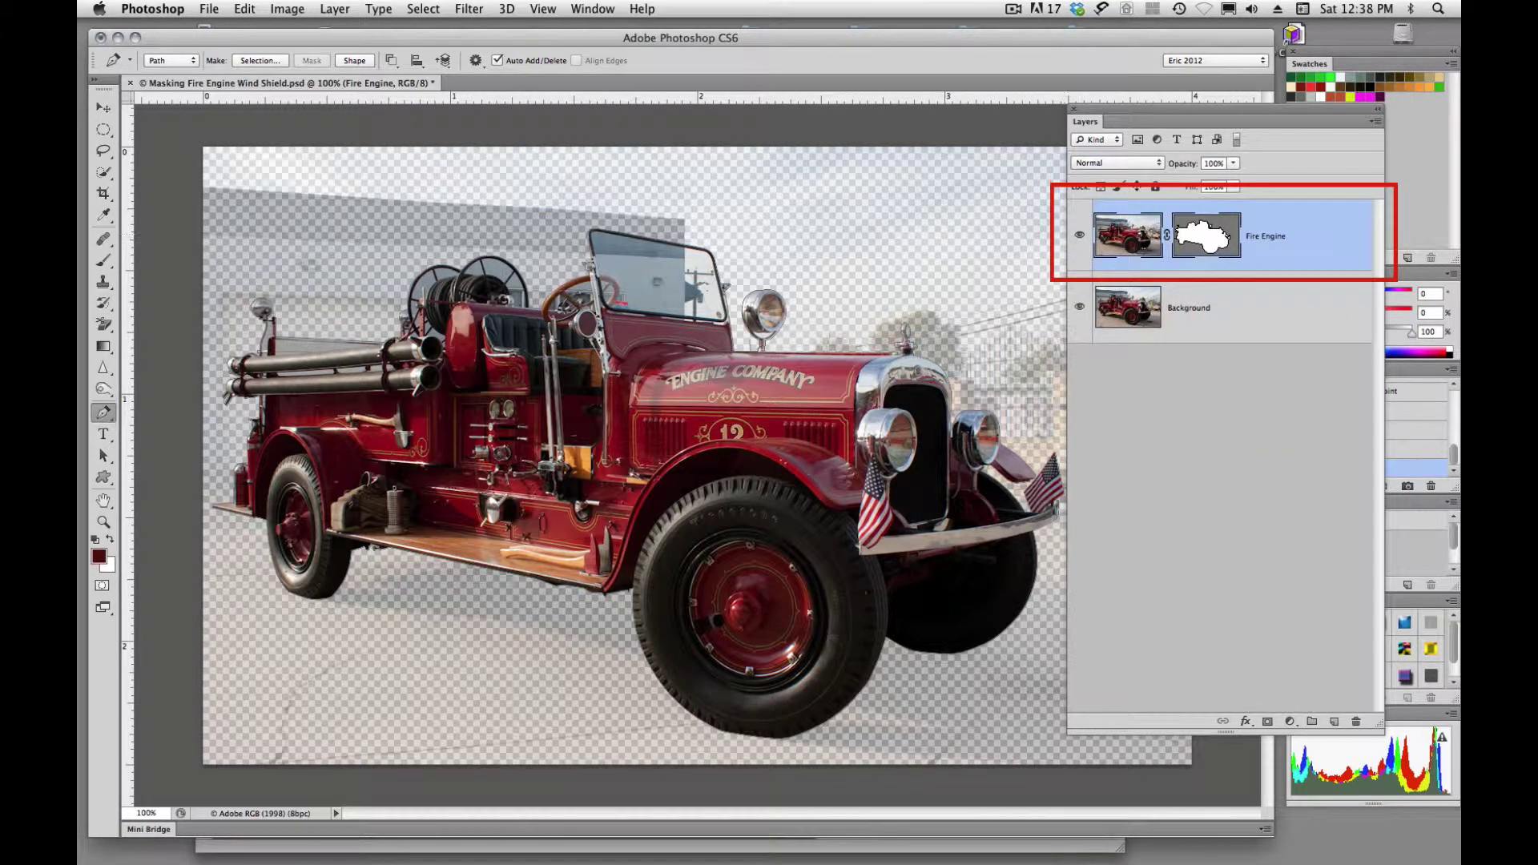
pyautogui.moveTo(1410, 373)
pyautogui.mouseDown()
pyautogui.moveTo(928, 143)
pyautogui.moveTo(935, 110)
pyautogui.mouseUp()
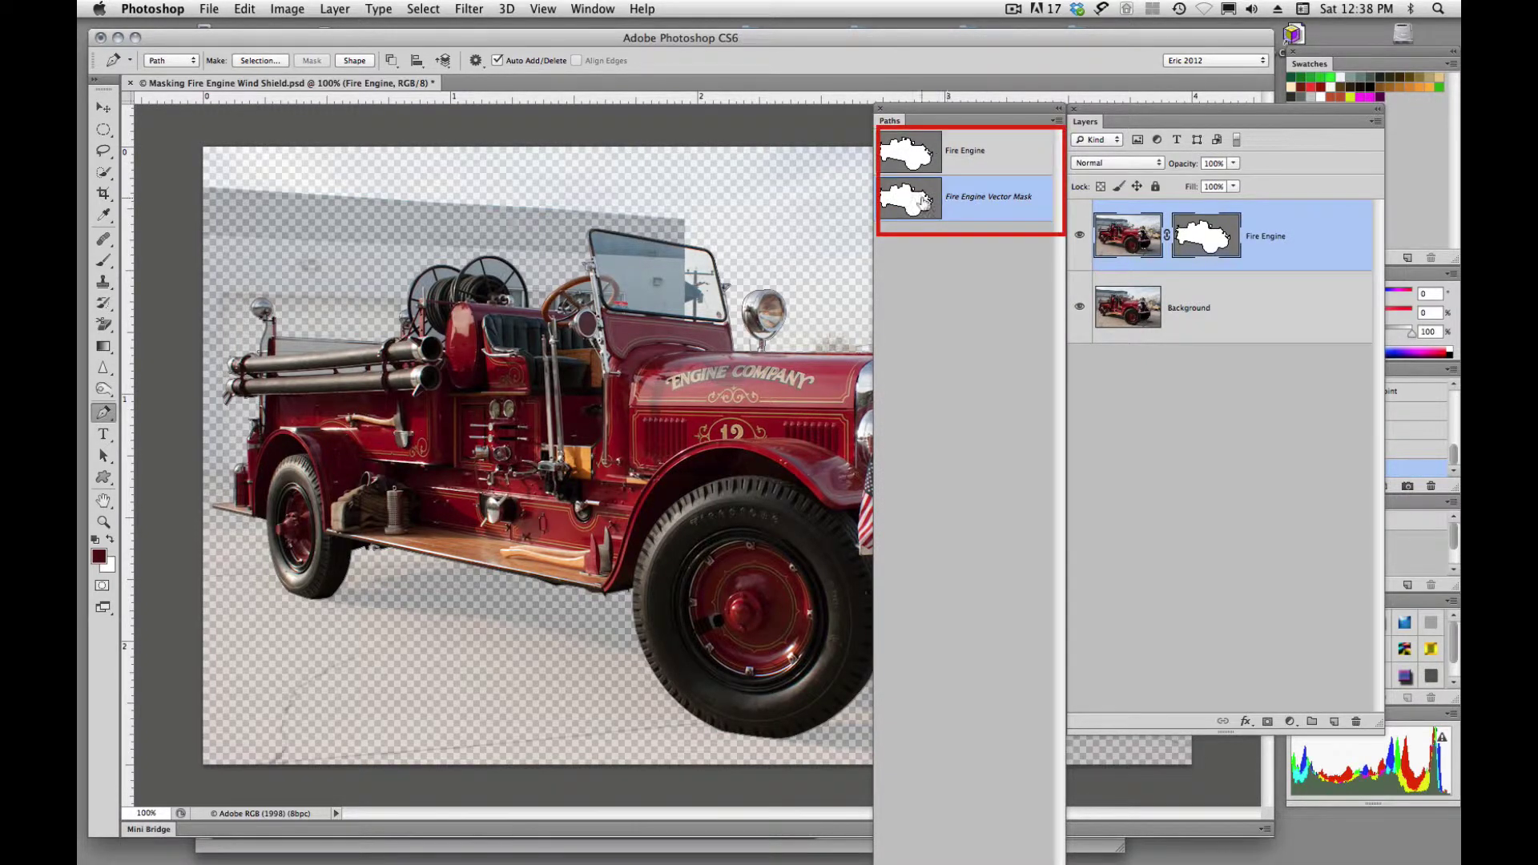
pyautogui.click(919, 154)
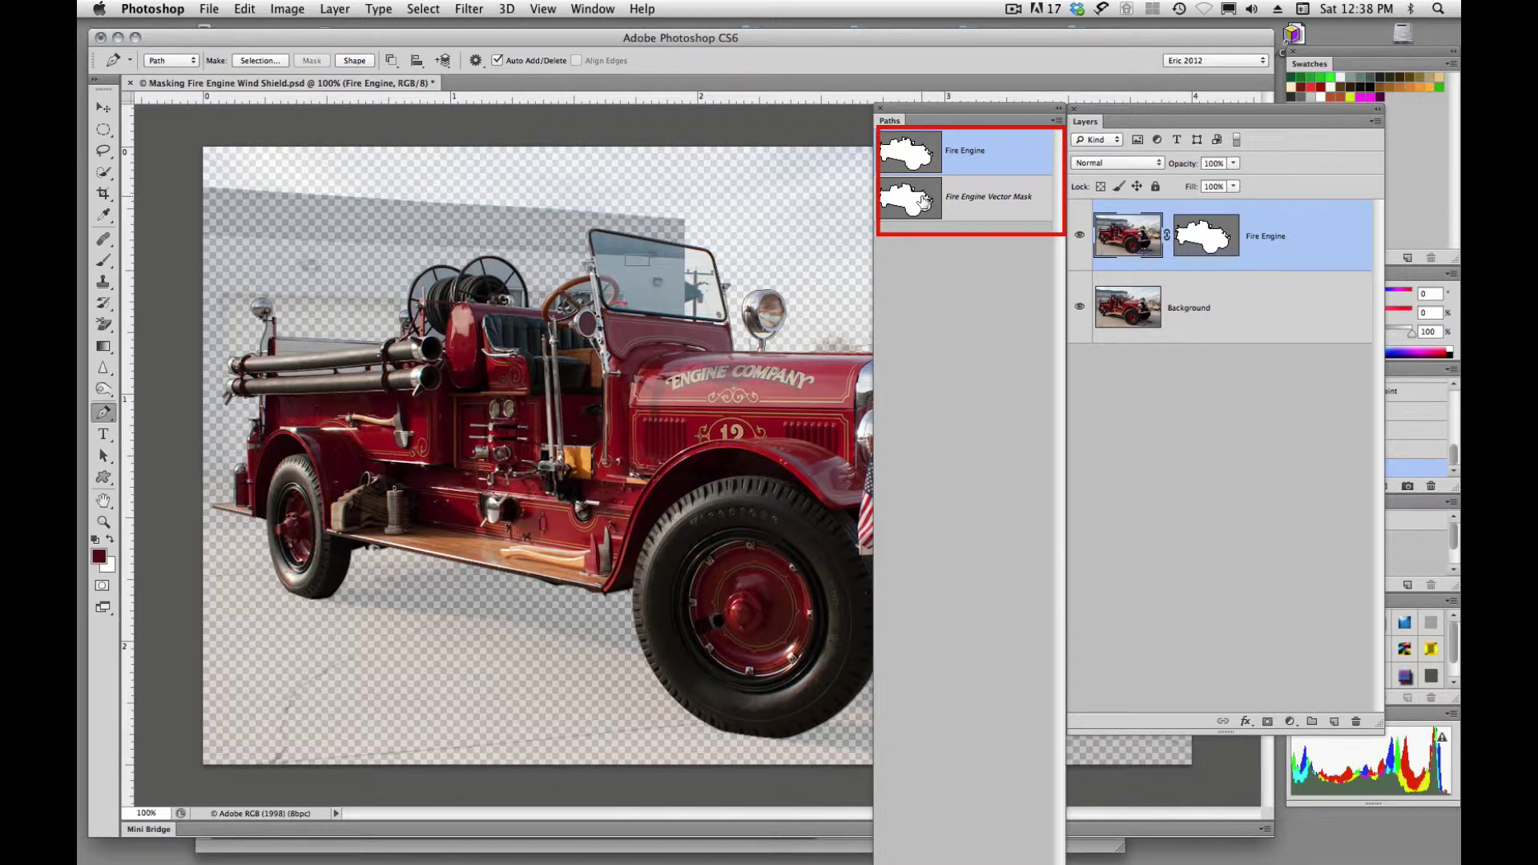
pyautogui.click(926, 200)
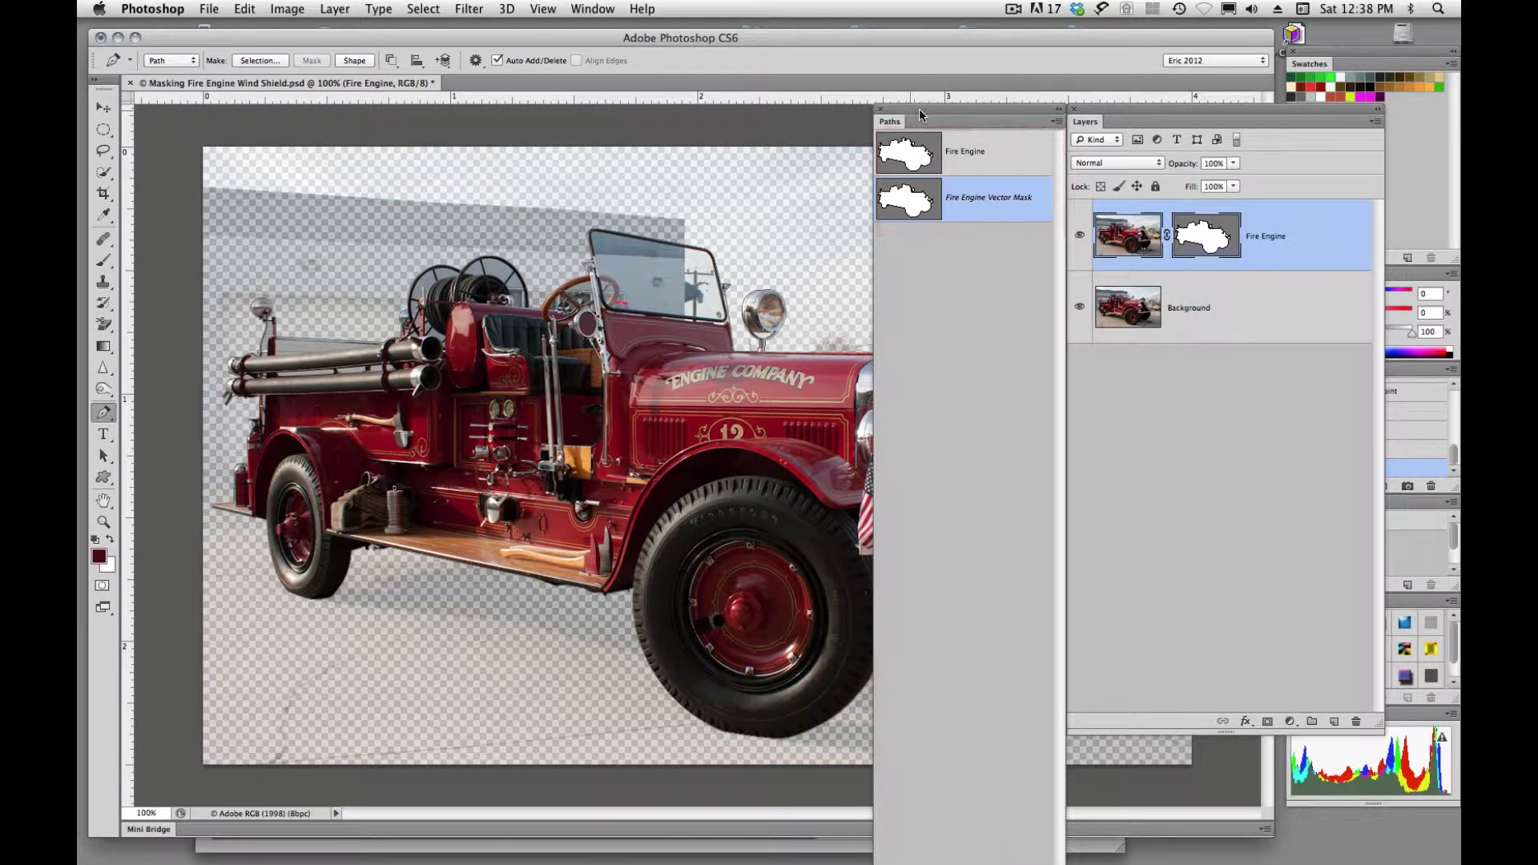
pyautogui.click(880, 107)
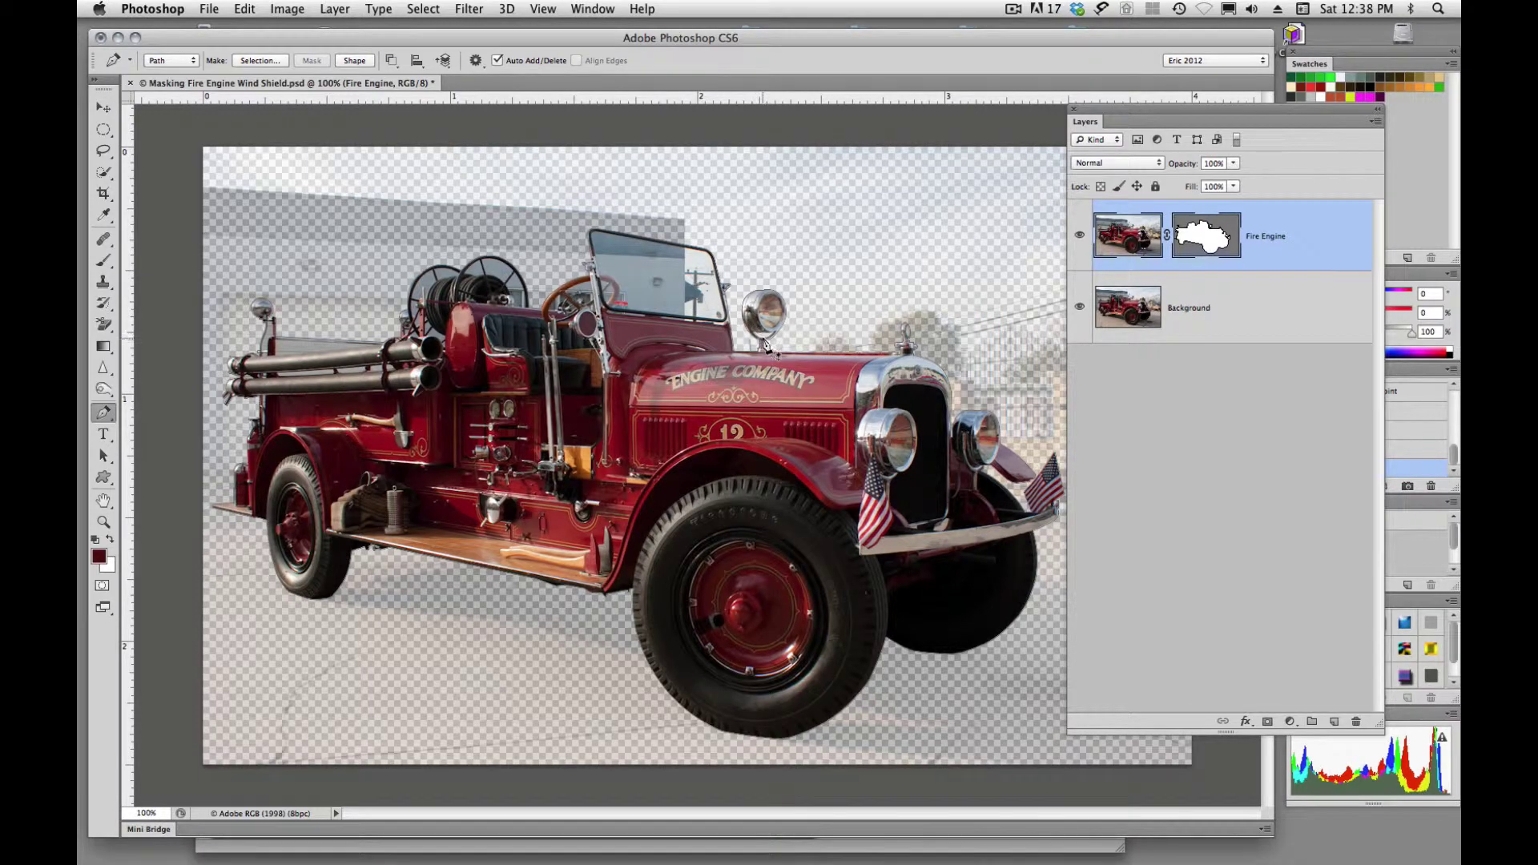
# Zoom in to 600% on the spotlight above the hood.
pyautogui.scroll(3, 763, 337)
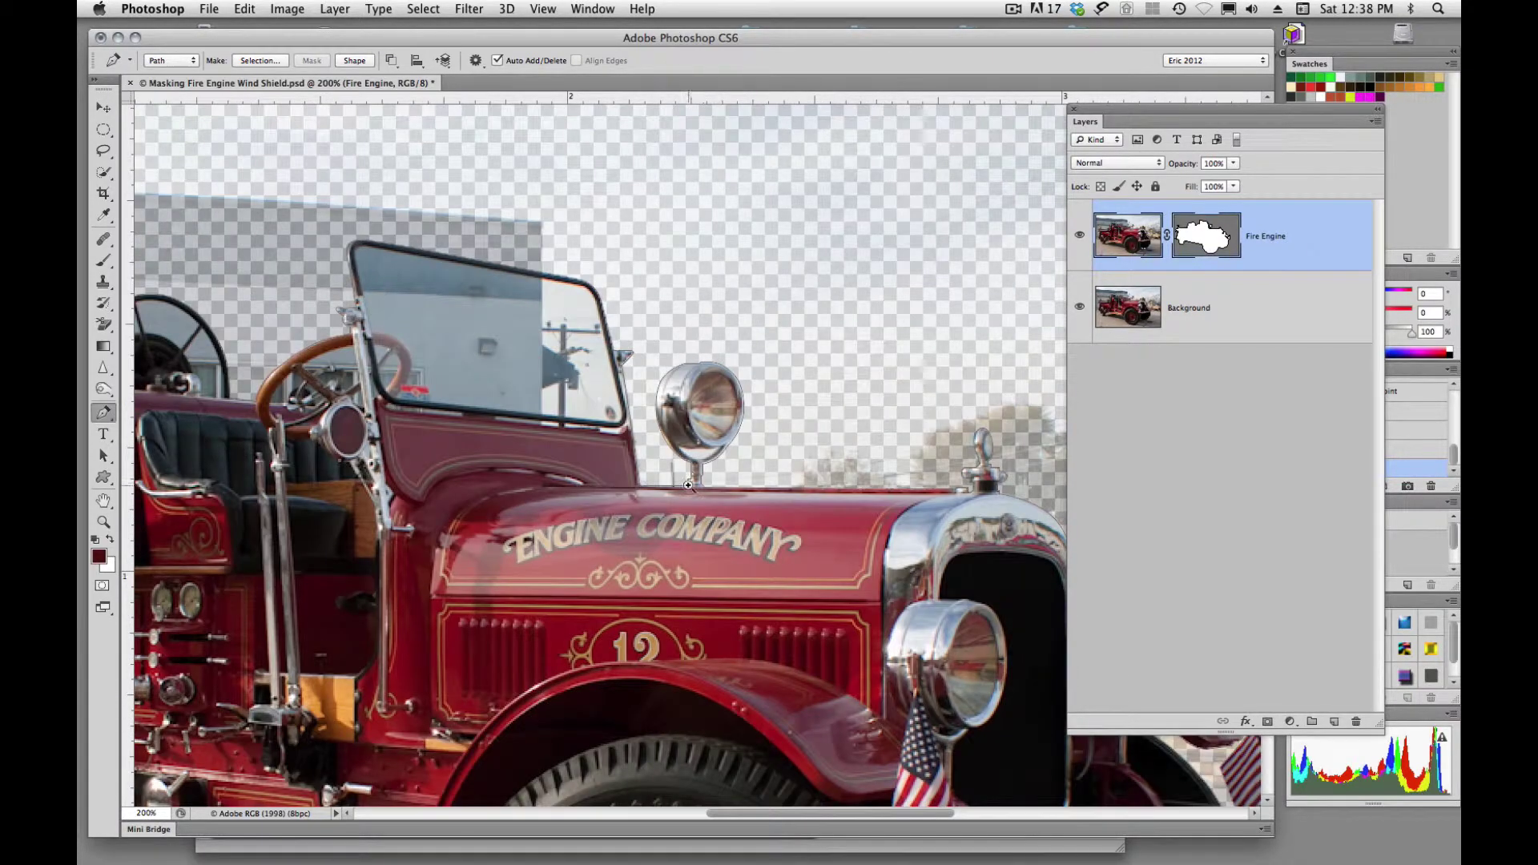
pyautogui.scroll(3, 696, 461)
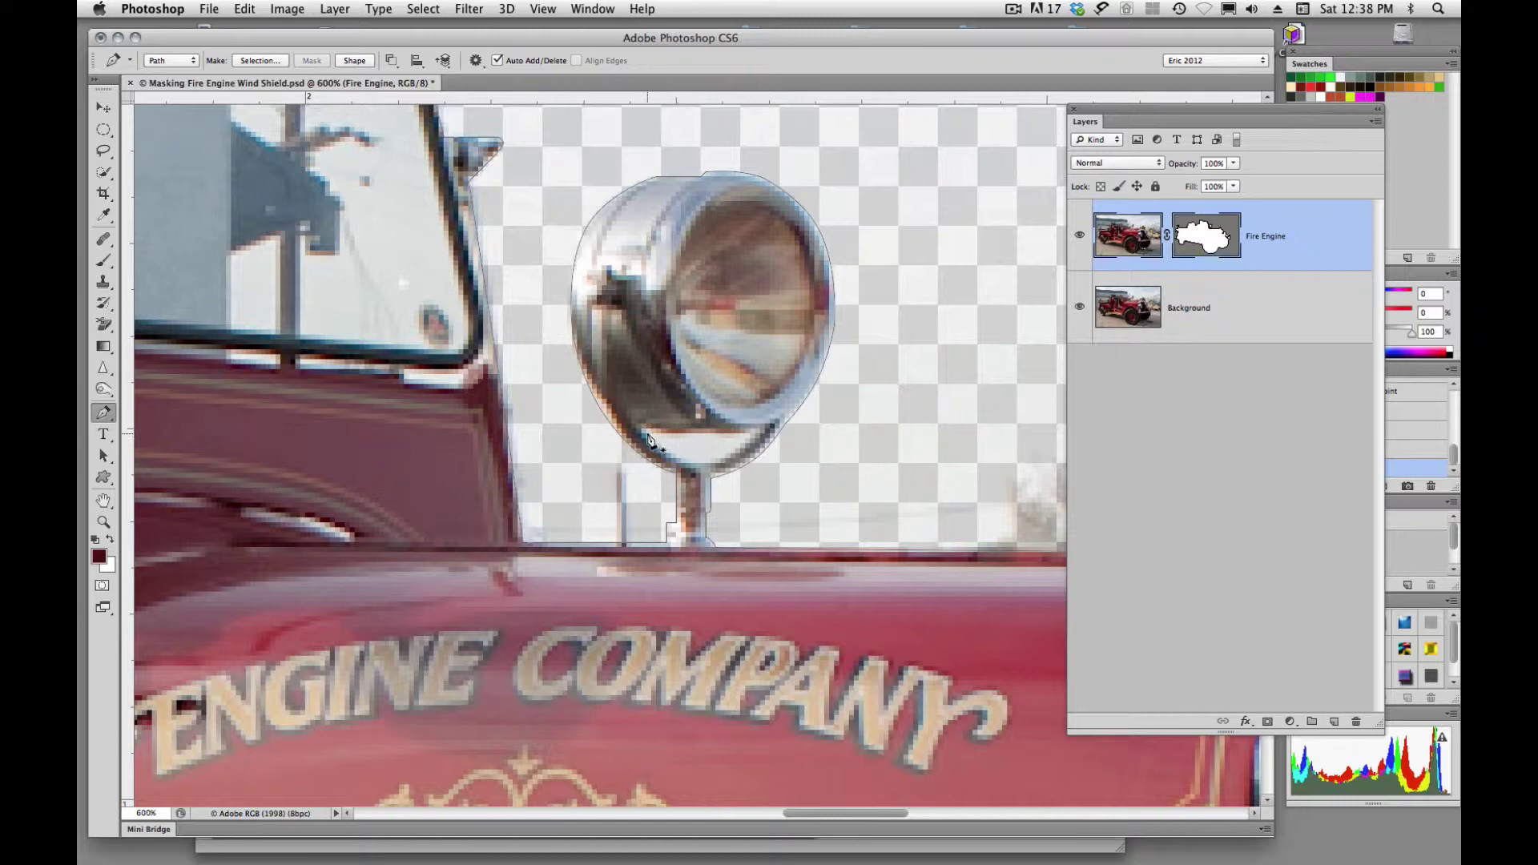
# Trace a closed Pen path around the gap inside the spotlight's lower loop.
pyautogui.click(642, 433)
pyautogui.moveTo(752, 437); pyautogui.dragTo(807, 386)
pyautogui.click(700, 435)
pyautogui.click(644, 437)
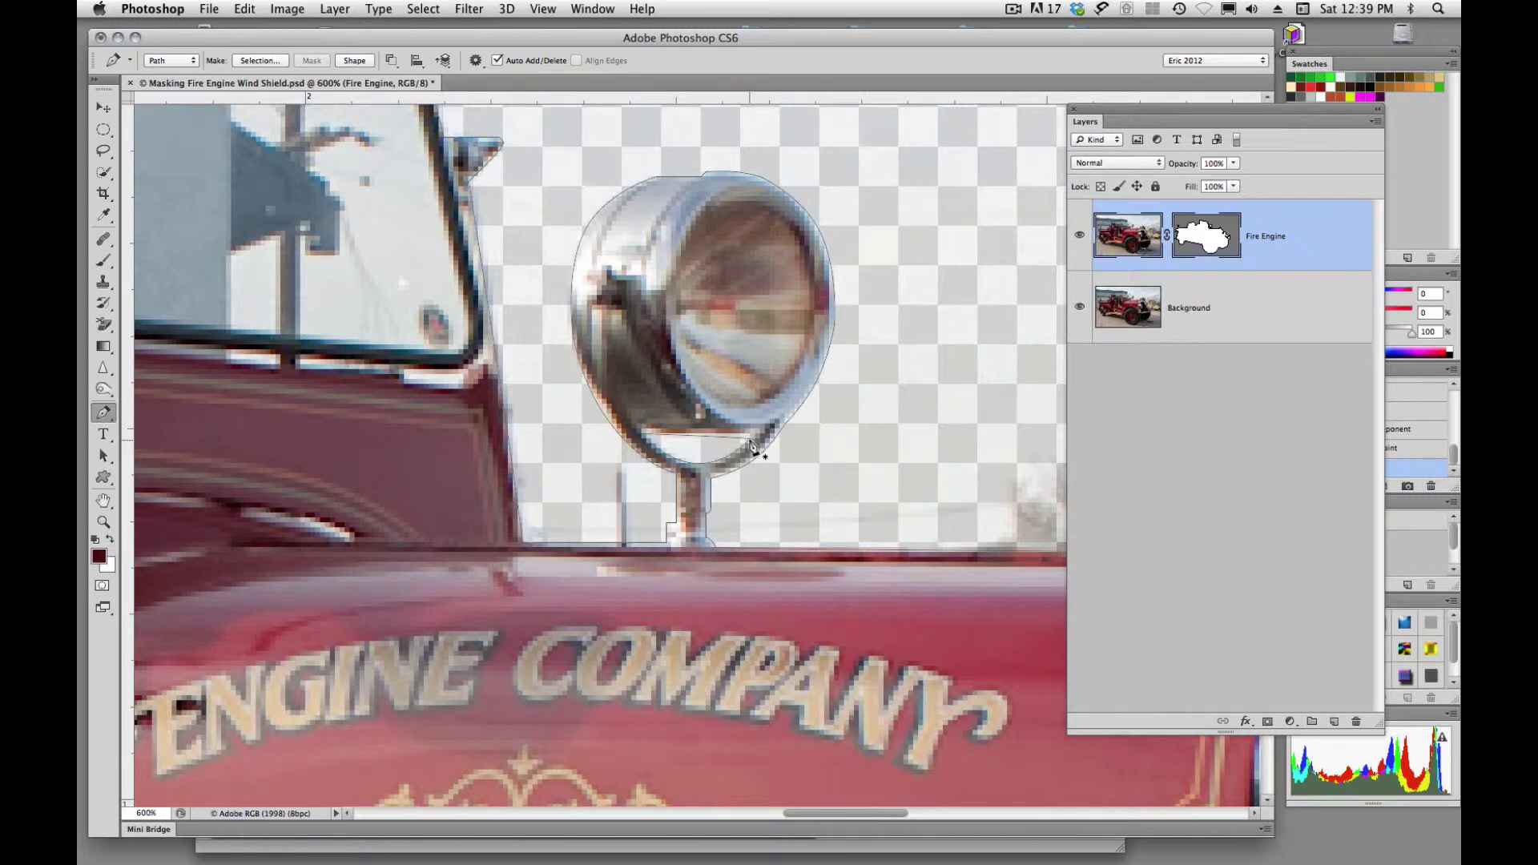
pyautogui.moveTo(749, 445); pyautogui.dragTo(703, 507)
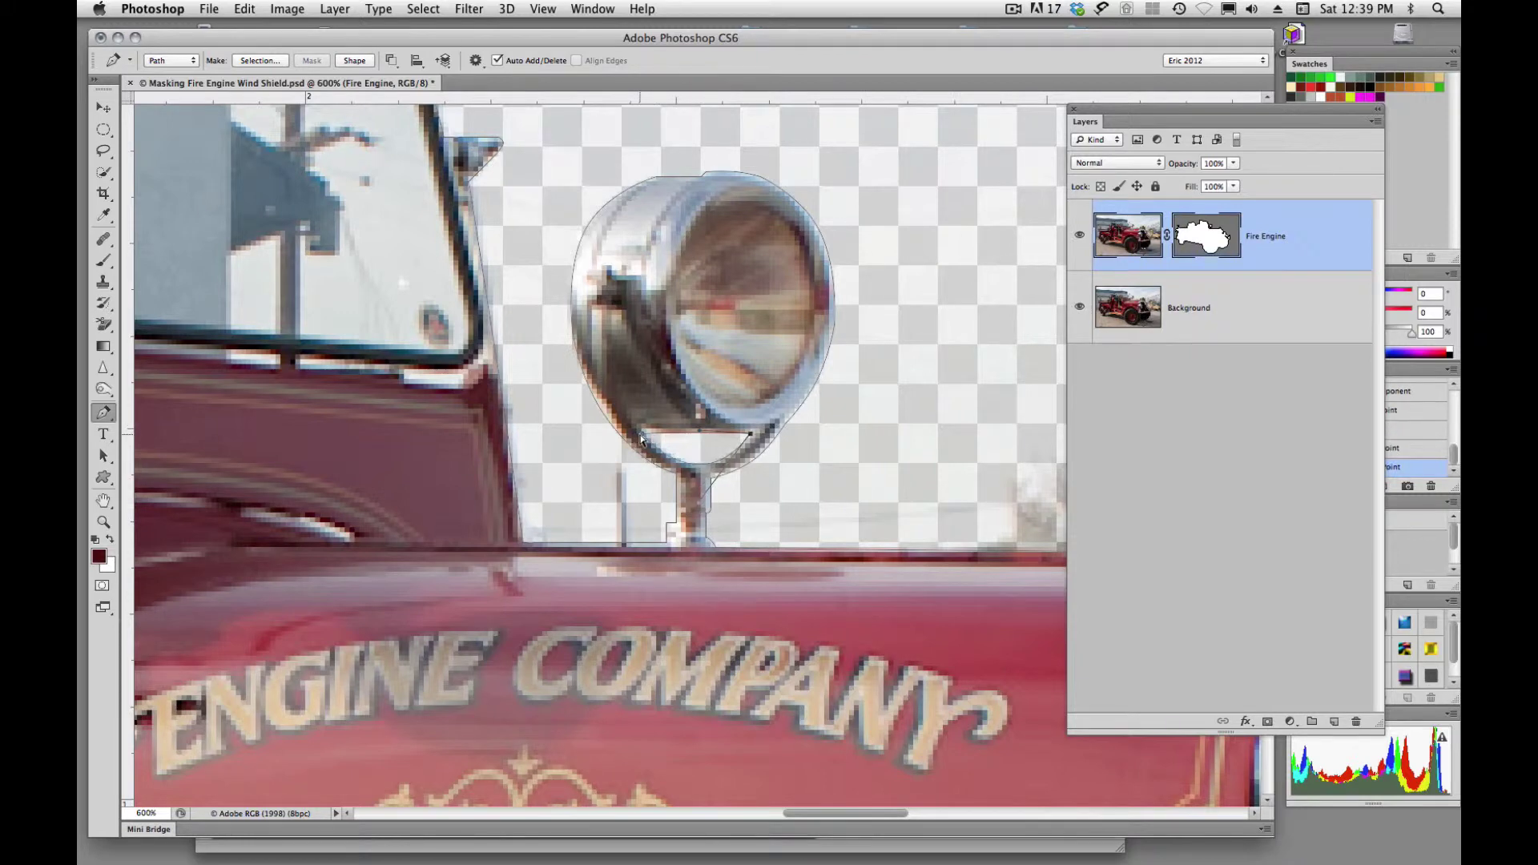
pyautogui.click(699, 434)
pyautogui.click(643, 435)
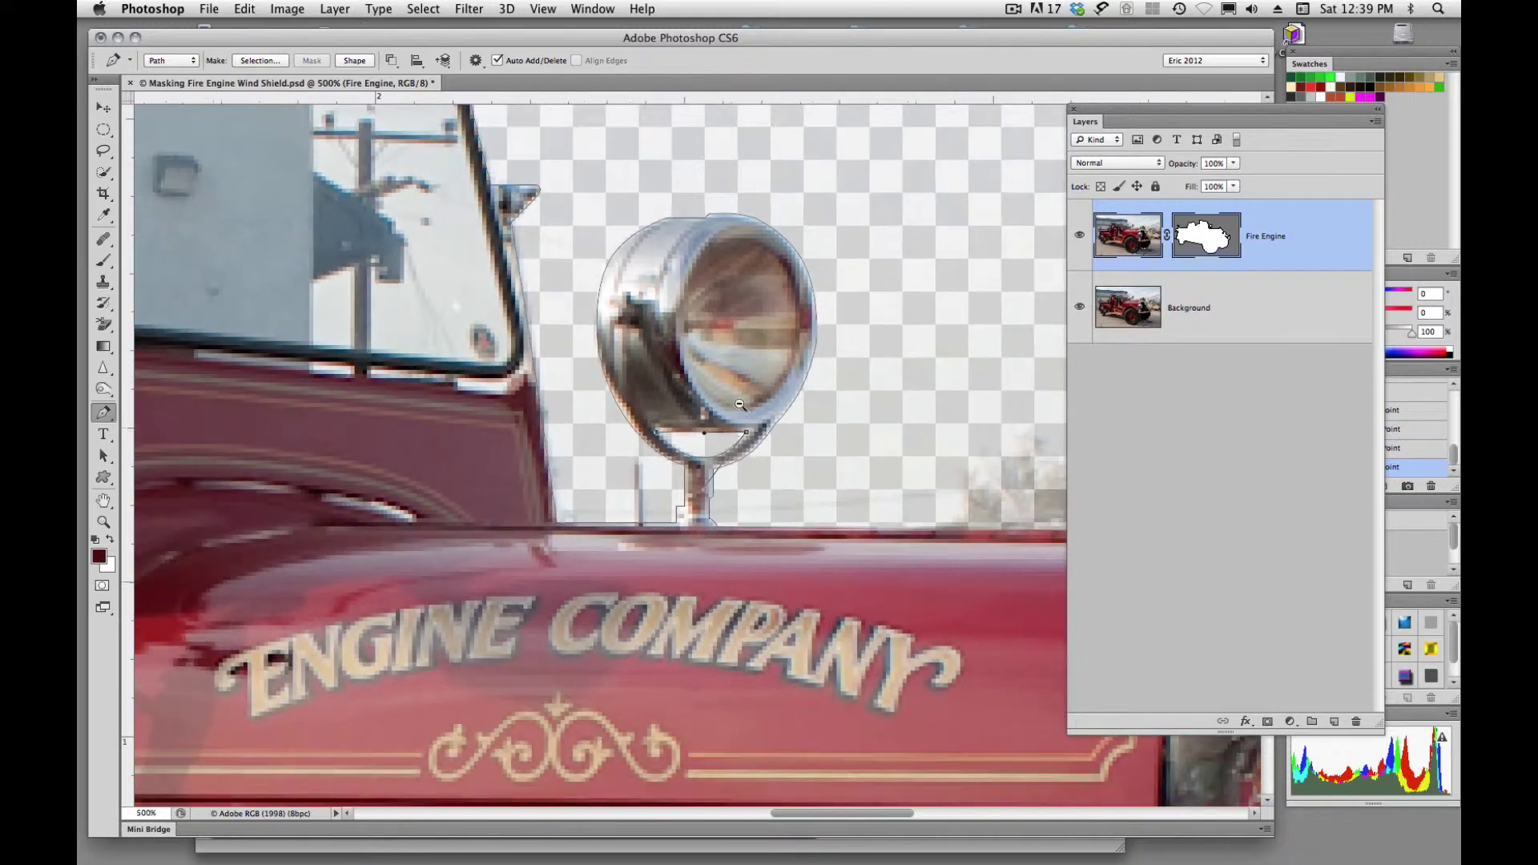
# Readjust the magnification to 500% centred on the lamp.
pyautogui.keyDown('alt'); pyautogui.keyDown('super'); pyautogui.click(741, 413); pyautogui.keyUp('super'); pyautogui.keyUp('alt')
pyautogui.keyDown('alt'); pyautogui.keyDown('super'); pyautogui.click(721, 444); pyautogui.keyUp('super'); pyautogui.keyUp('alt')
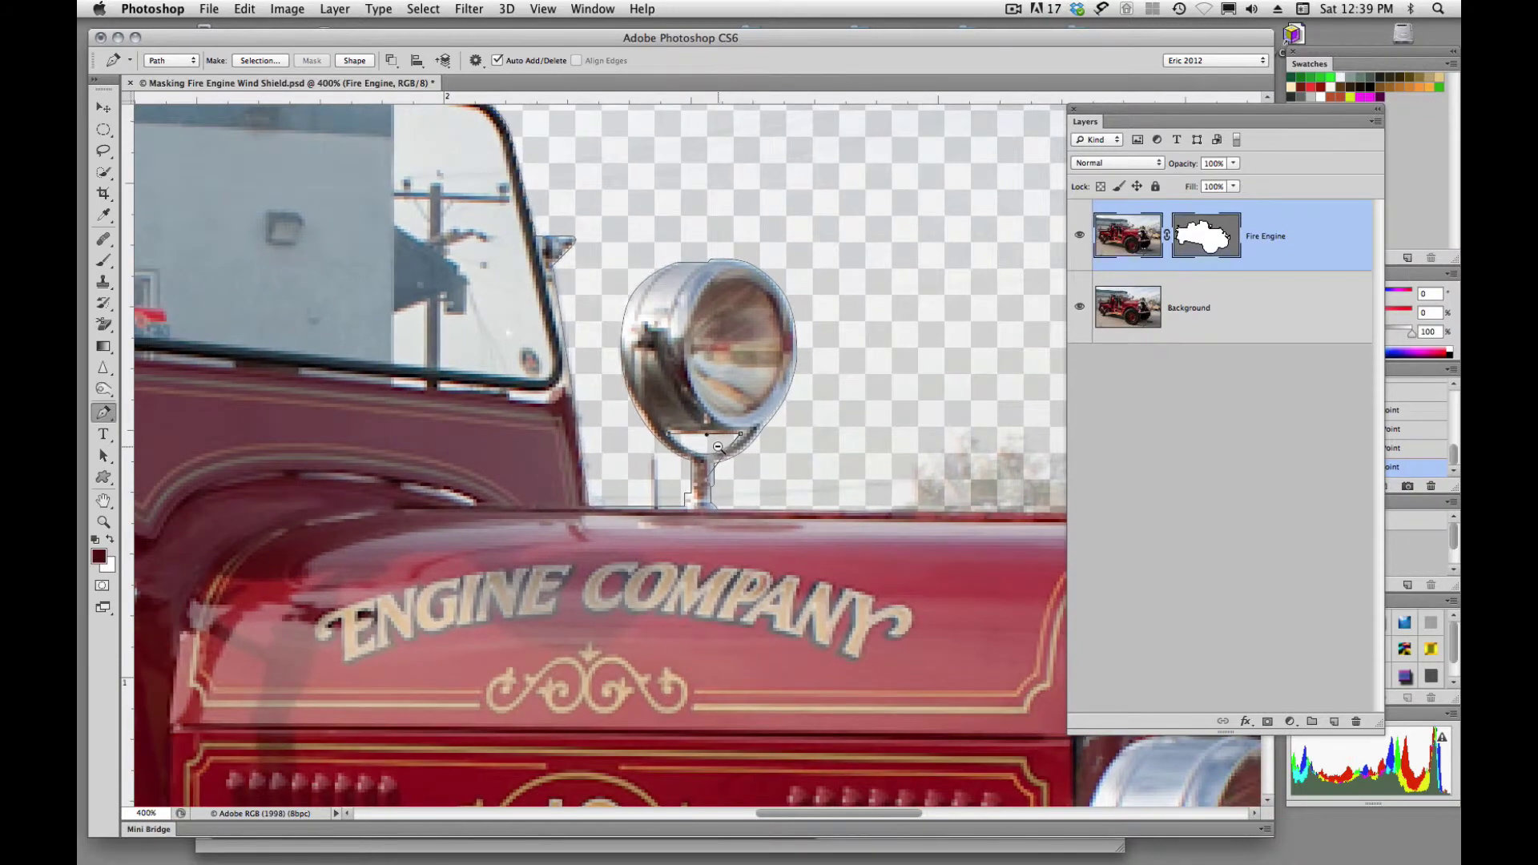
pyautogui.keyDown('alt'); pyautogui.keyDown('super'); pyautogui.click(717, 446); pyautogui.keyUp('super'); pyautogui.keyUp('alt')
pyautogui.keyDown('super'); pyautogui.click(712, 450); pyautogui.keyUp('super')
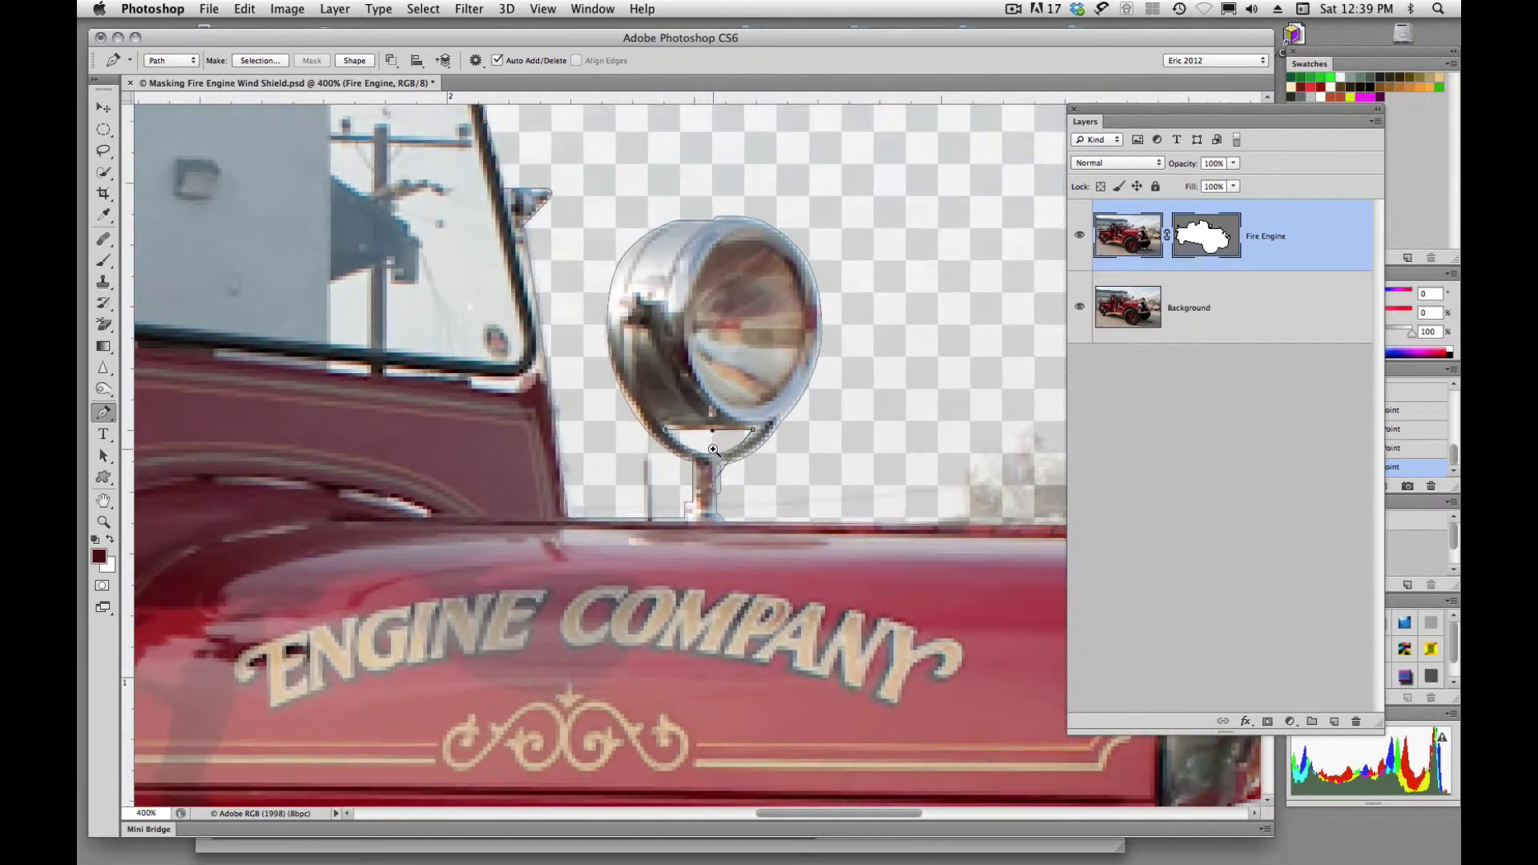
pyautogui.keyDown('super'); pyautogui.click(713, 450); pyautogui.keyUp('super')
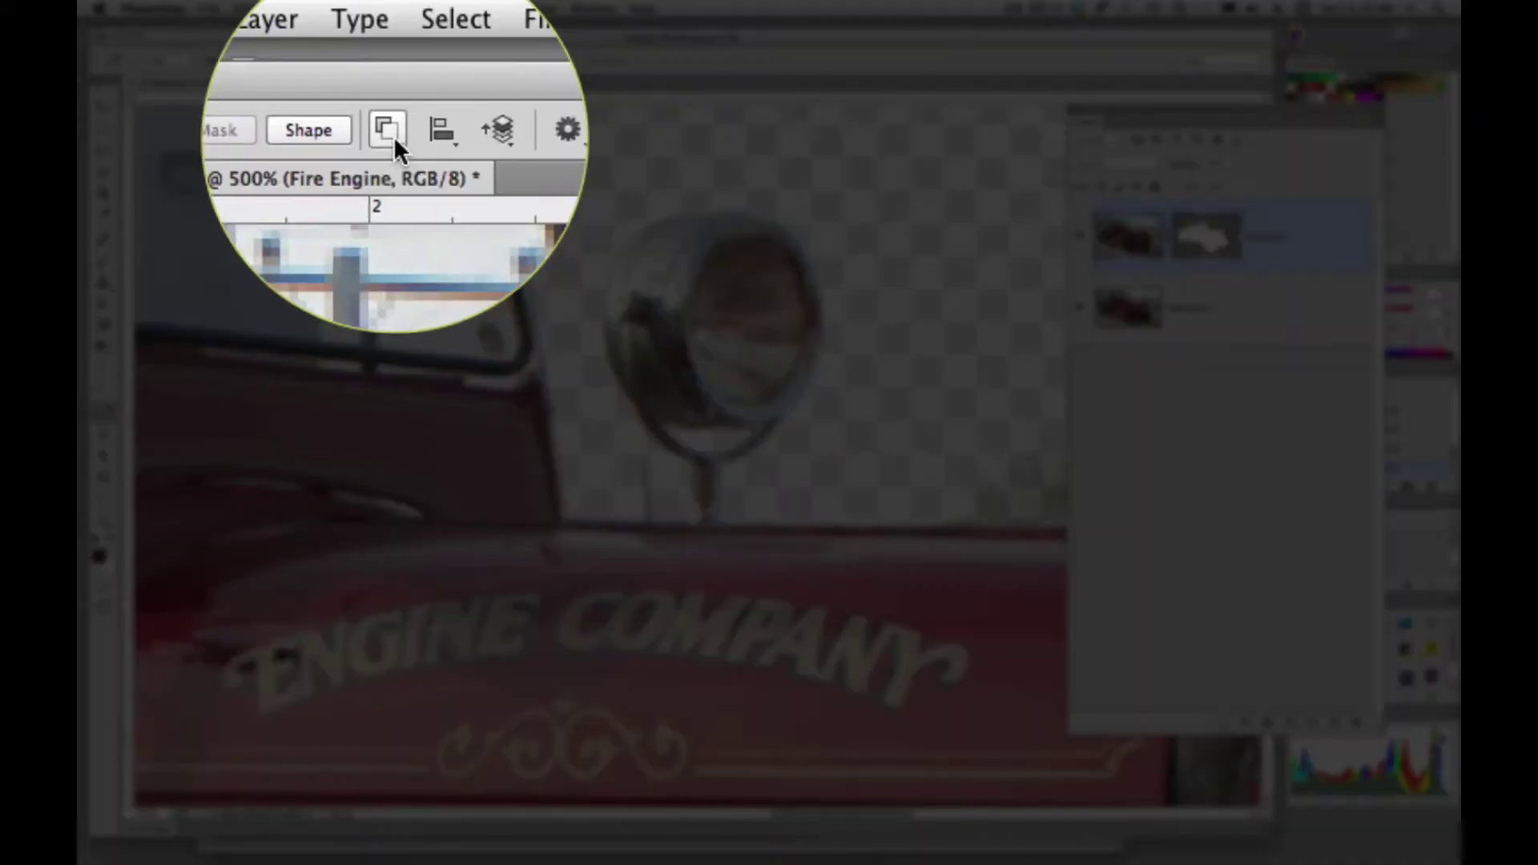
# Set the loop path's operation to Subtract Front Shape.
pyautogui.click(391, 61)
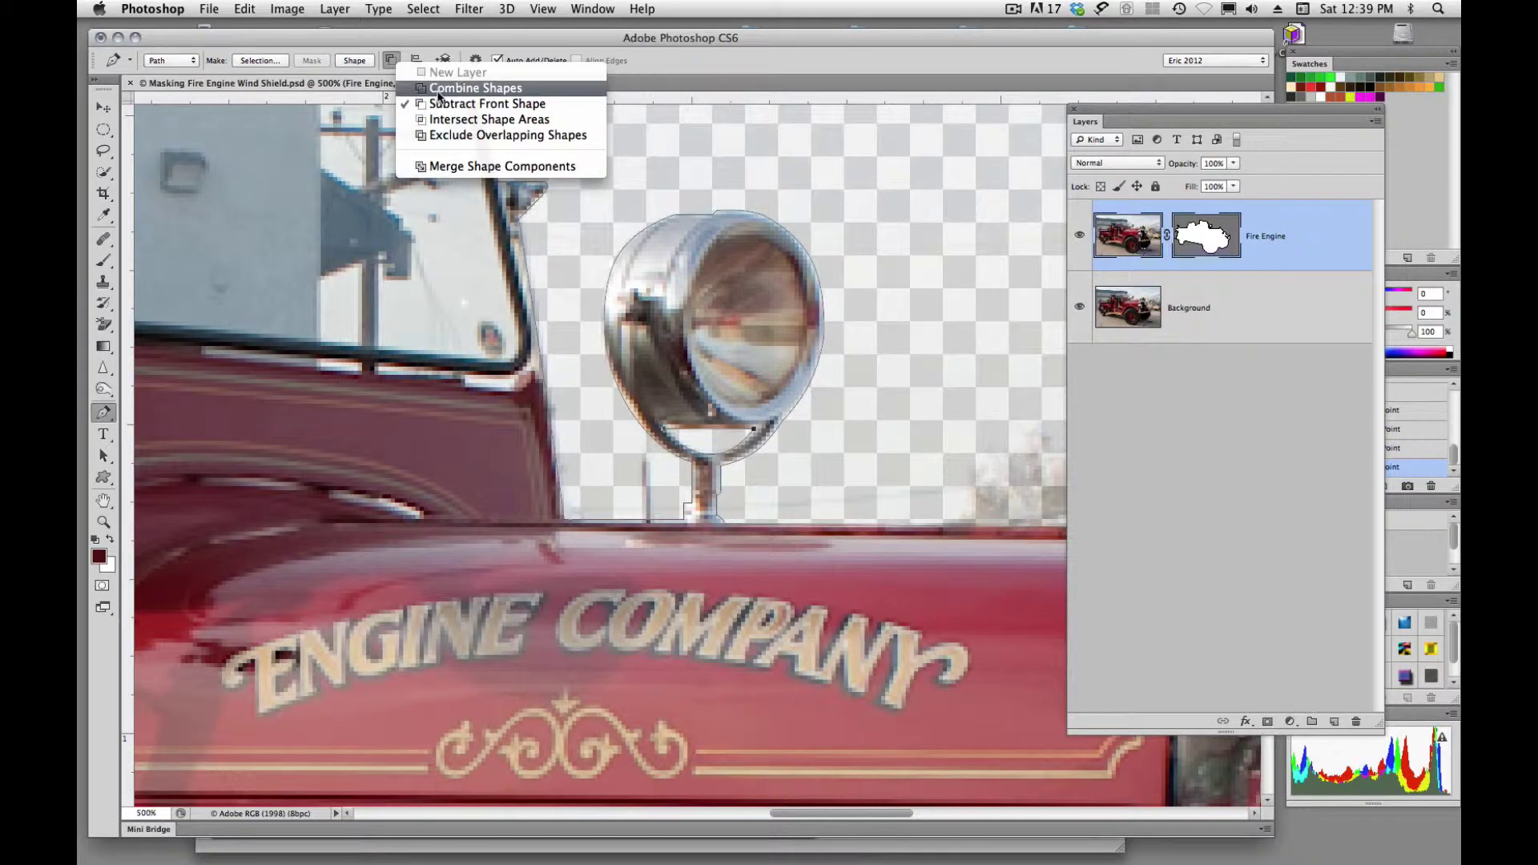
pyautogui.click(437, 97)
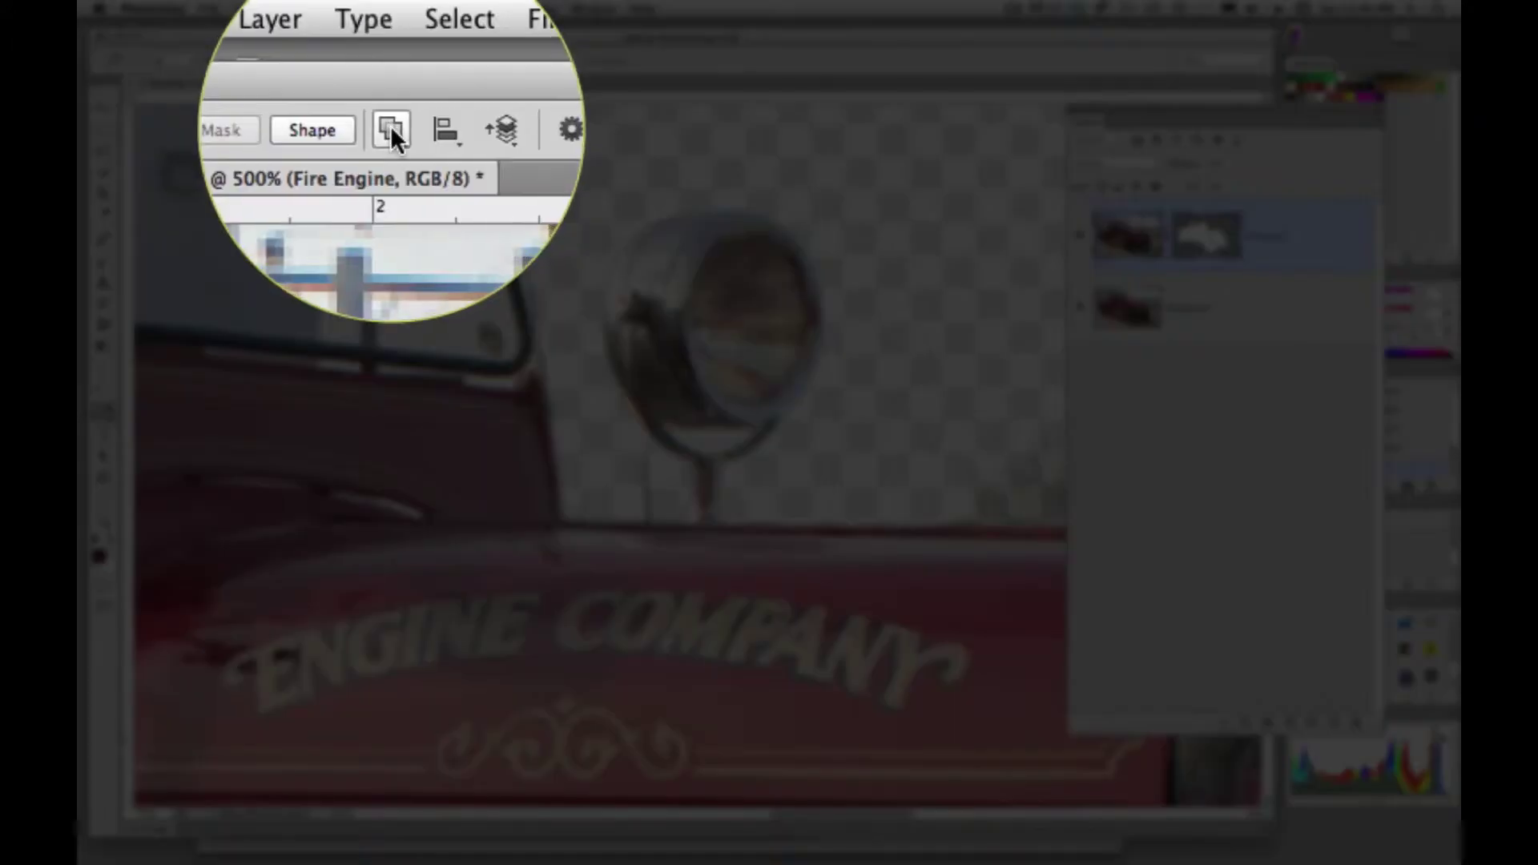
pyautogui.click(391, 61)
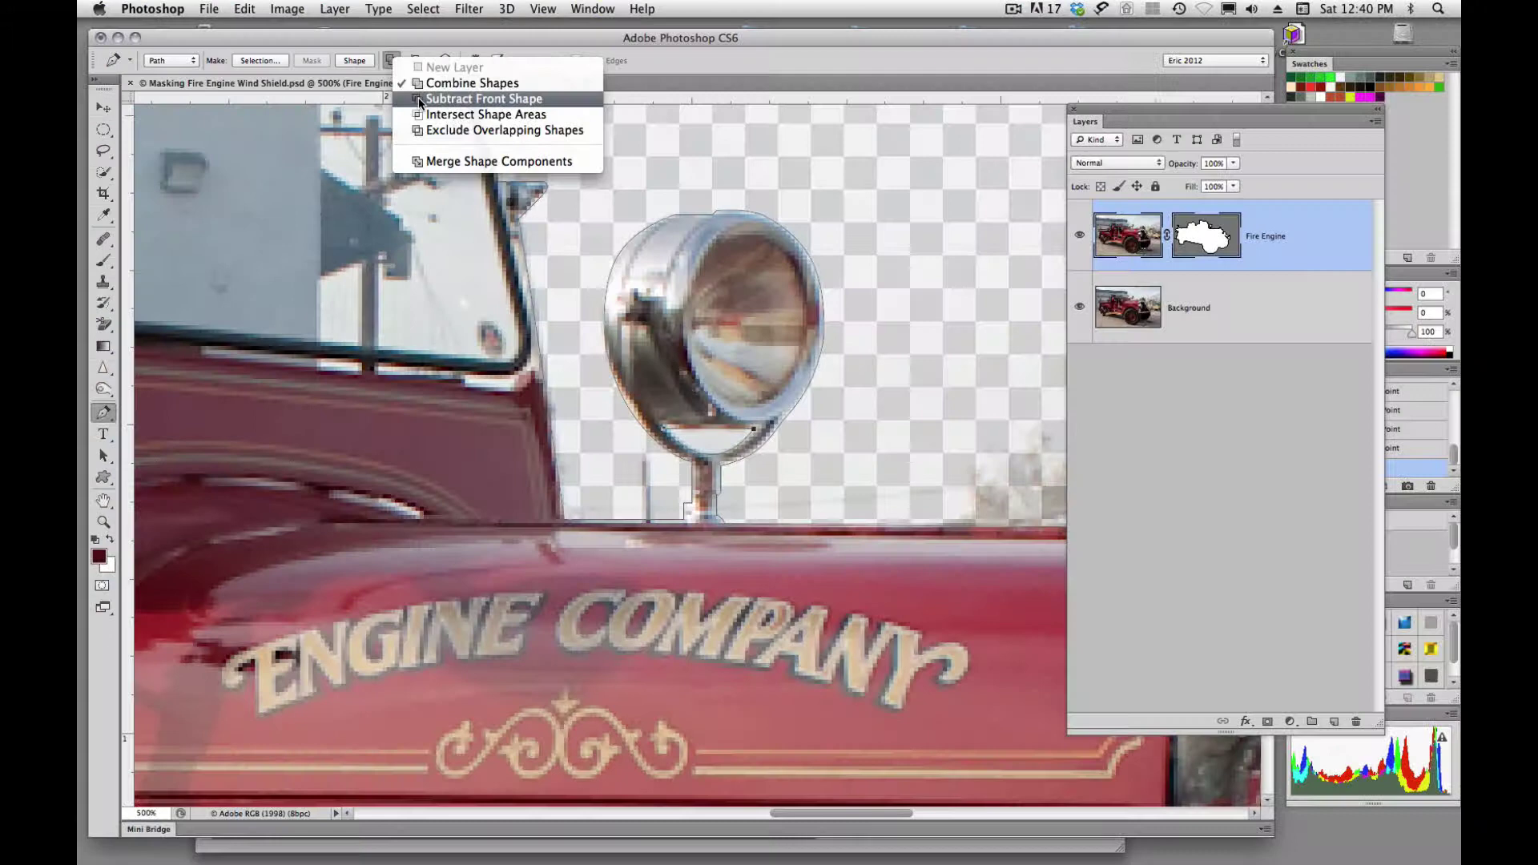
pyautogui.click(418, 98)
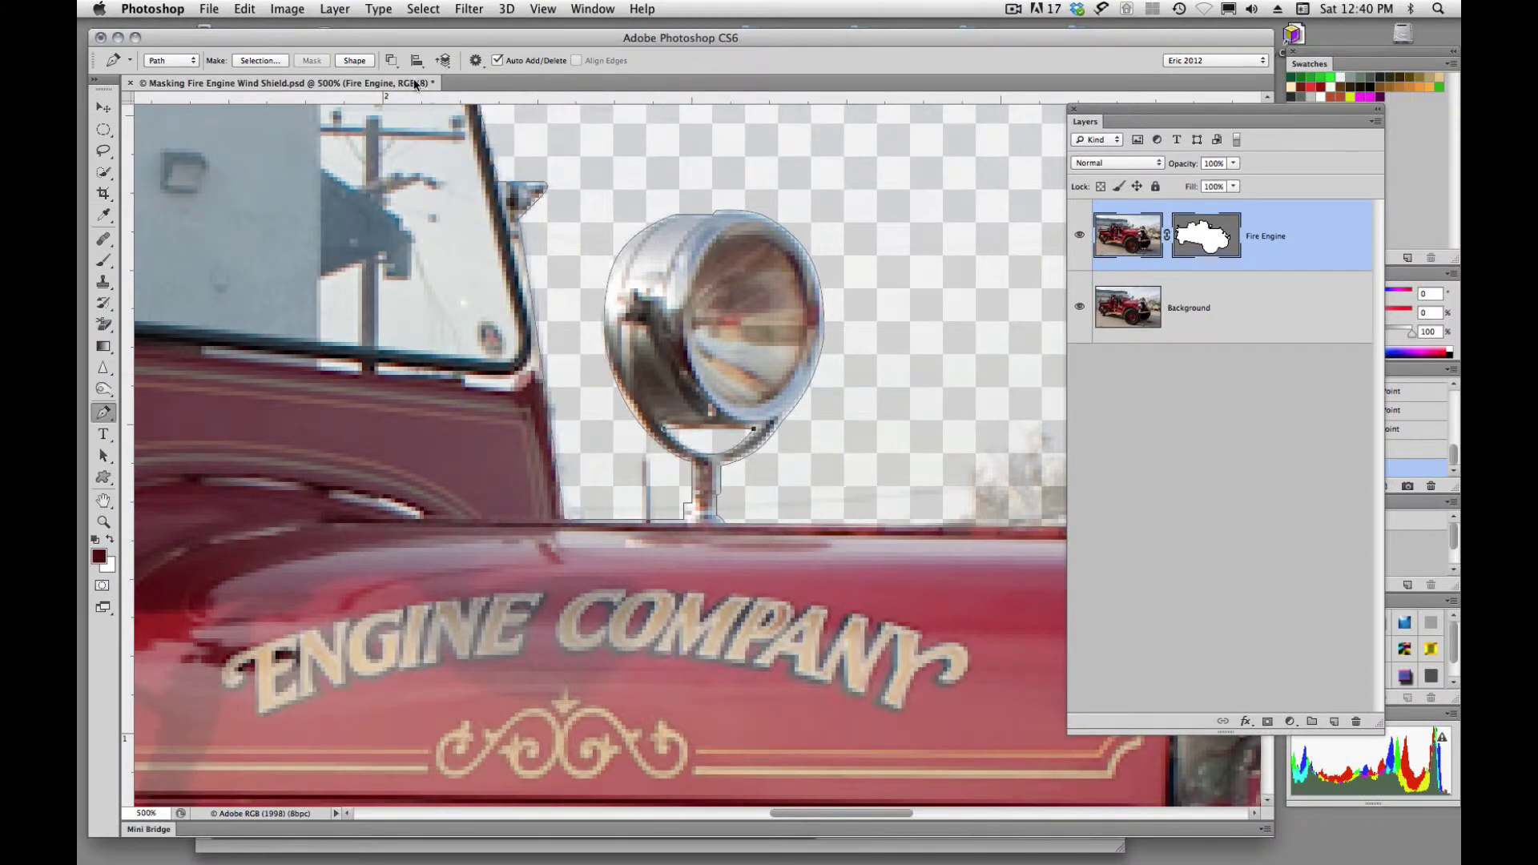
pyautogui.click(391, 64)
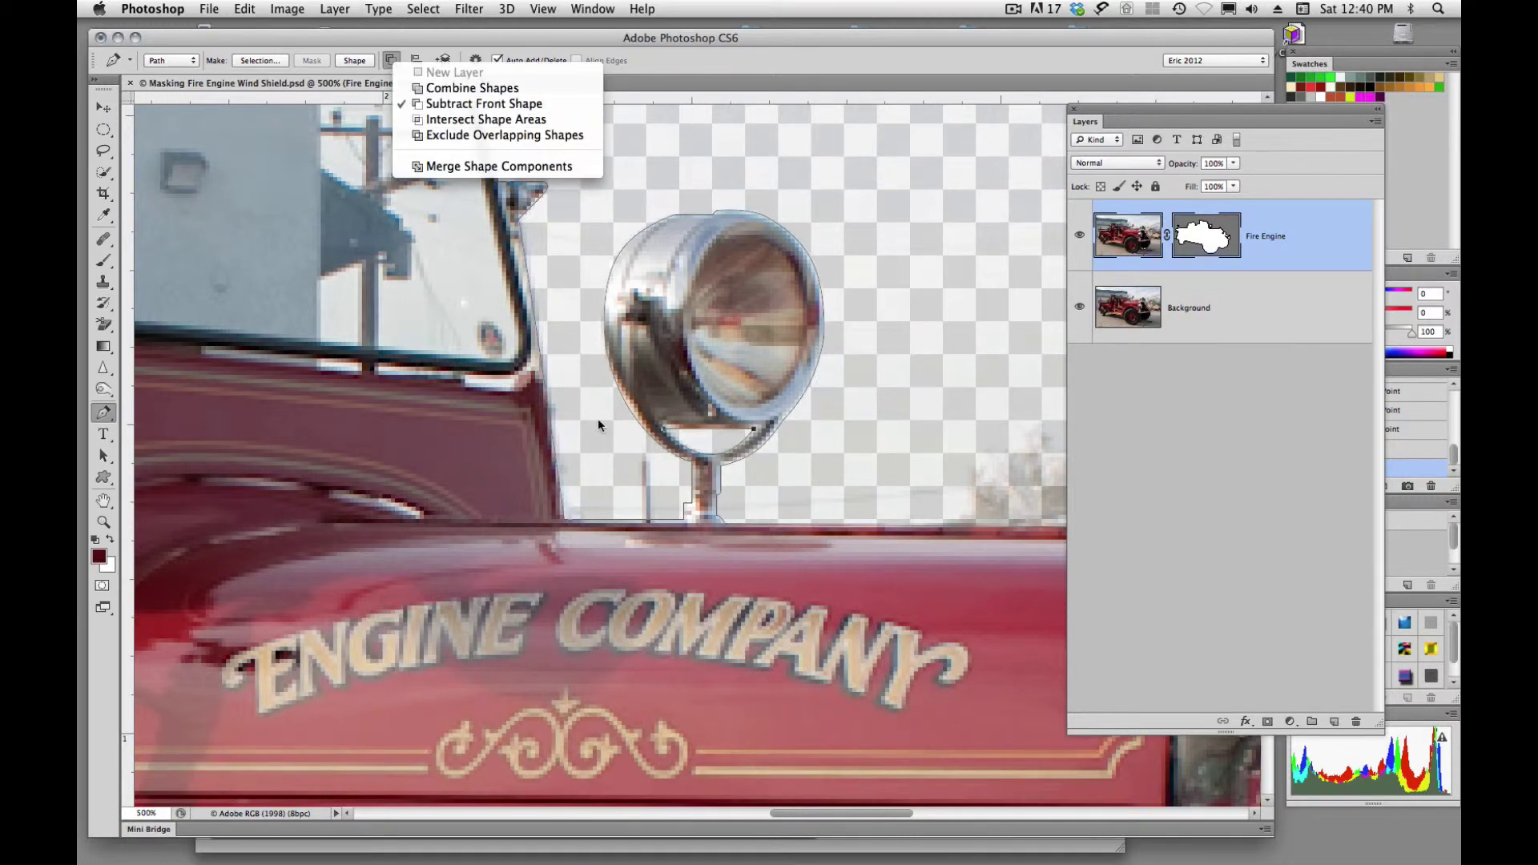
# Outline the windshield glass with a closed six-point Pen path.
pyautogui.click(638, 432)
pyautogui.hscroll(-8, 721, 416)
pyautogui.scroll(3, 721, 417)
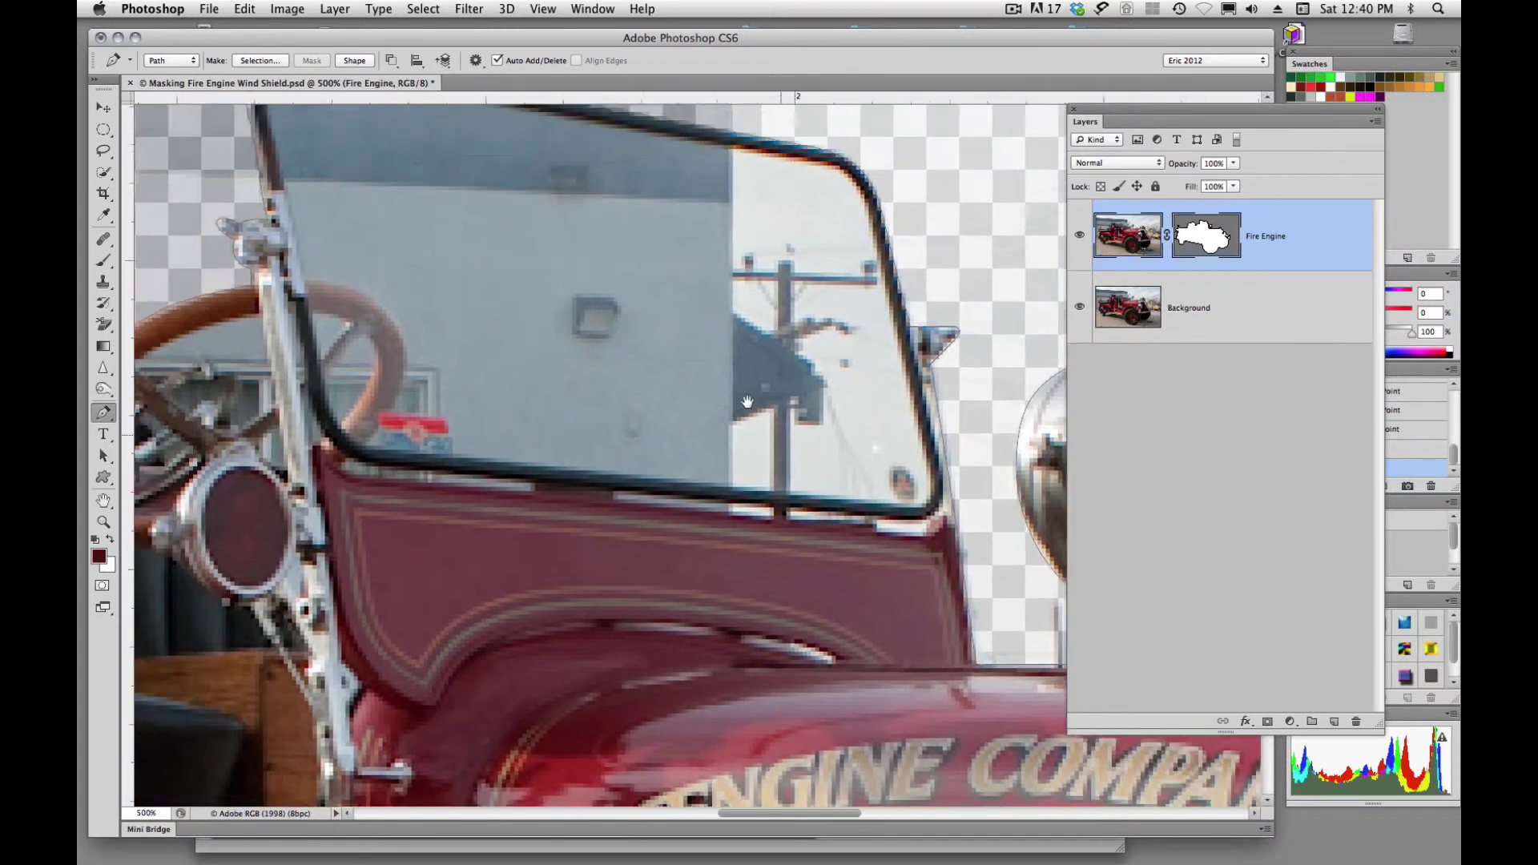
pyautogui.moveTo(747, 400); pyautogui.dragTo(886, 491)
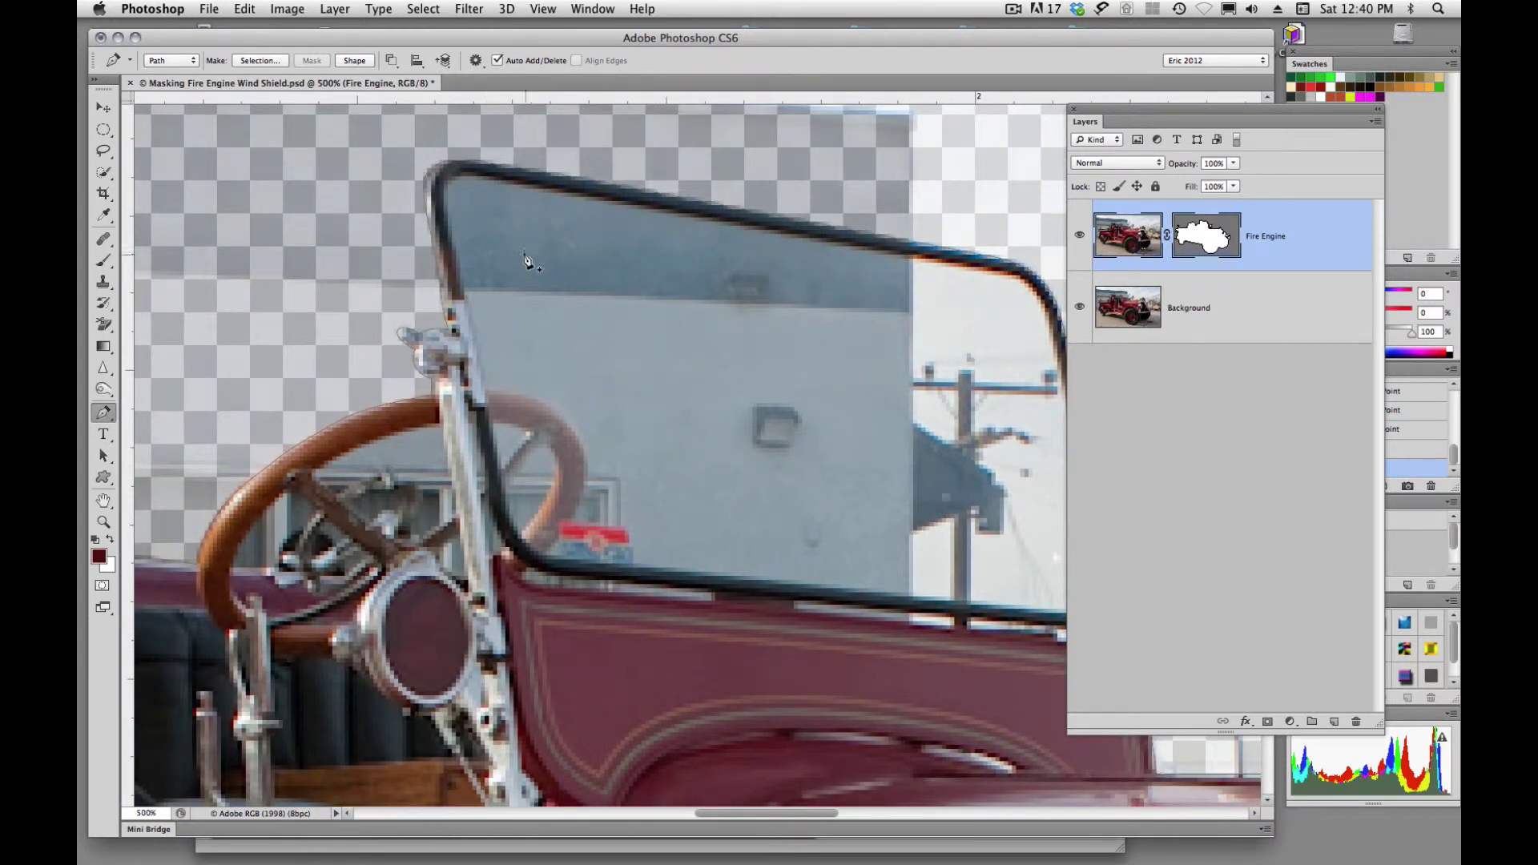
pyautogui.click(497, 221)
pyautogui.click(510, 374)
pyautogui.click(612, 436)
pyautogui.click(599, 534)
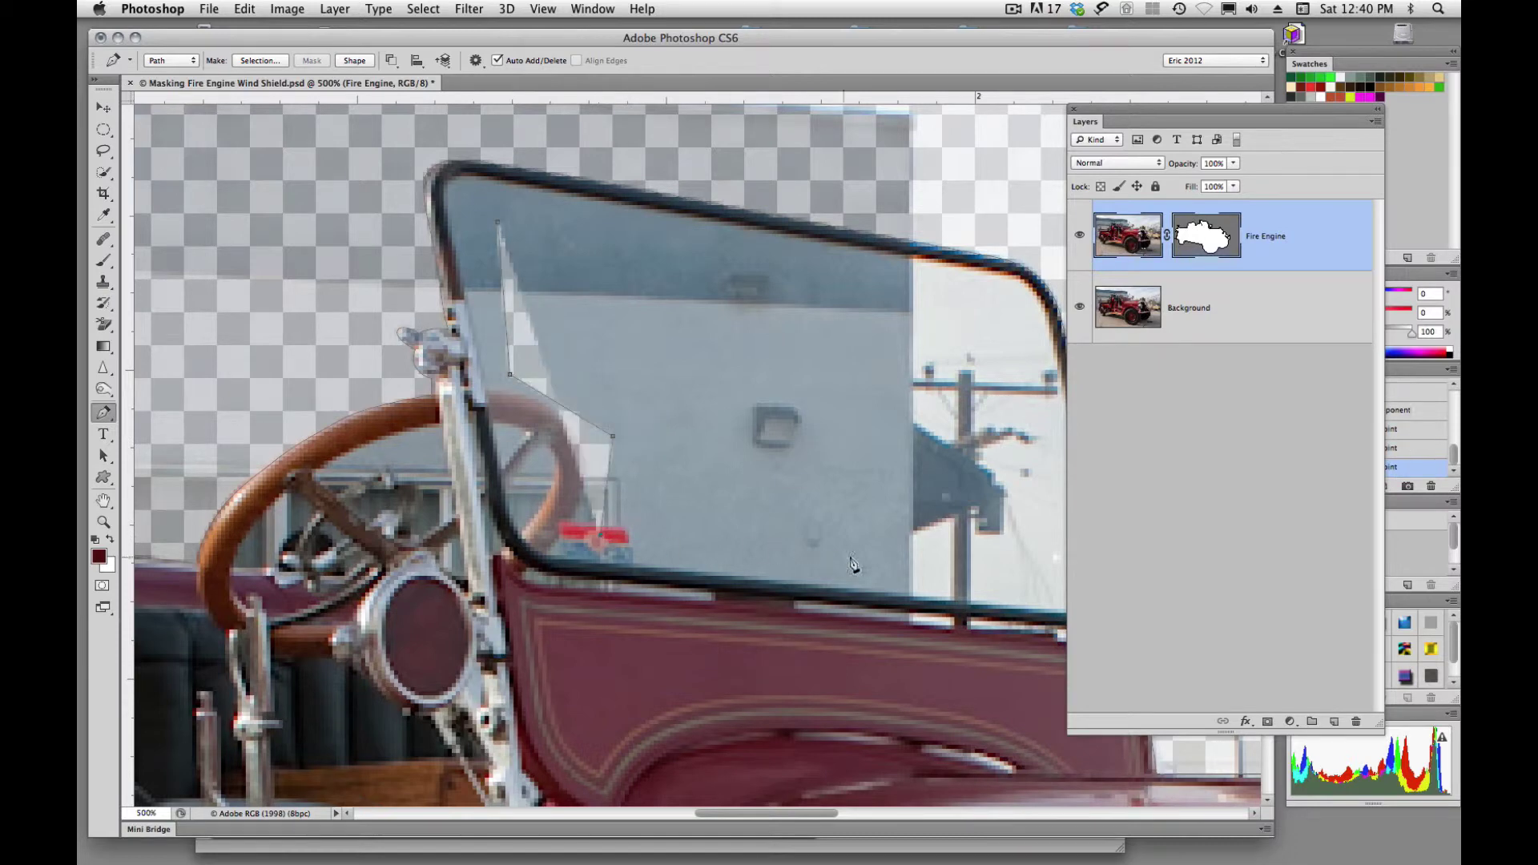
pyautogui.click(1020, 563)
pyautogui.click(995, 312)
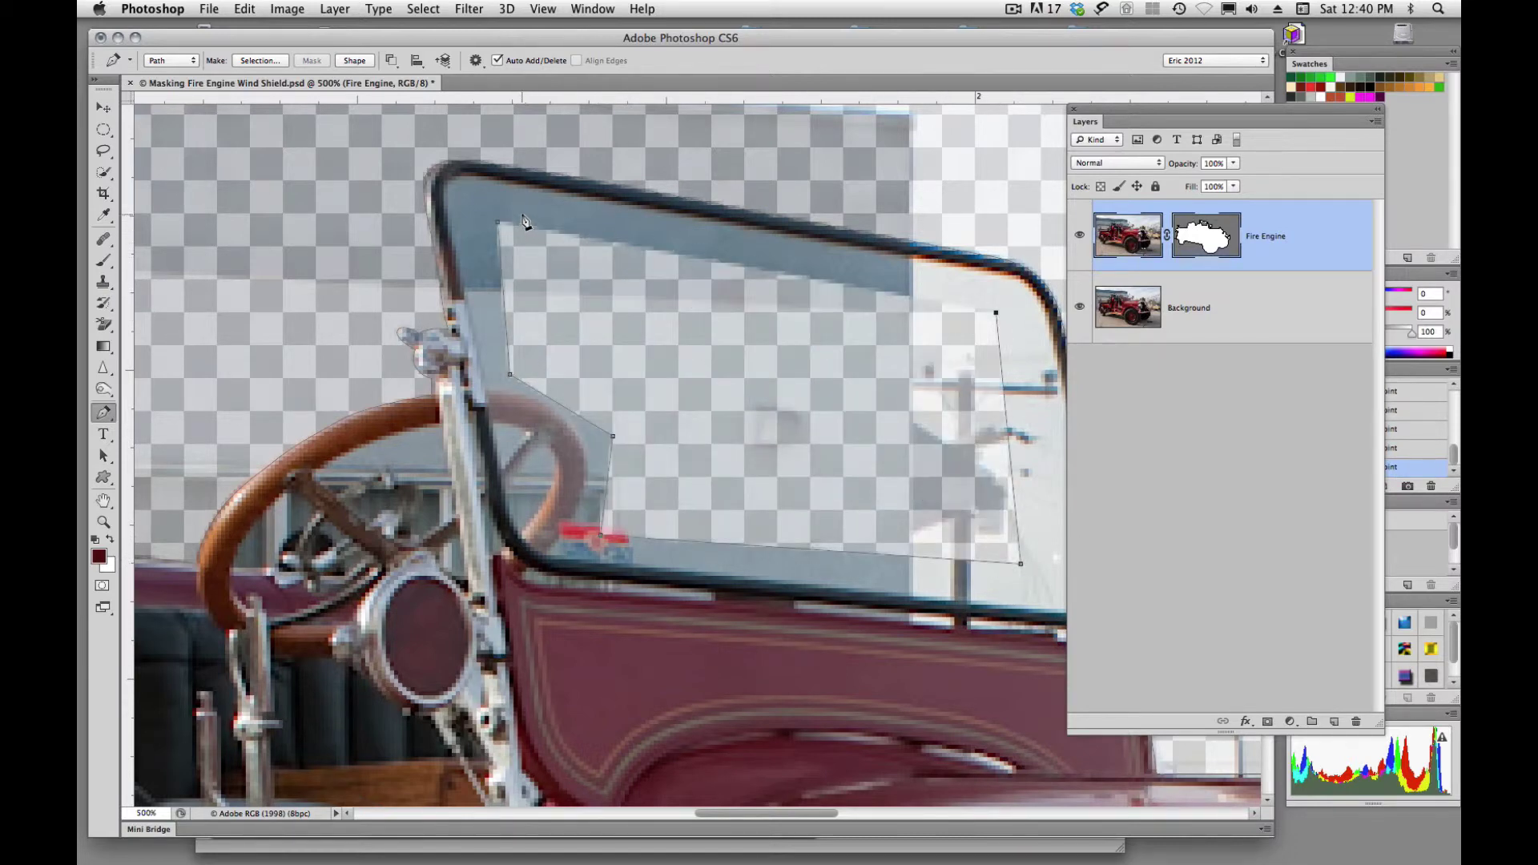
pyautogui.click(499, 222)
# Confirm Subtract Front Shape as the windshield path's operation.
pyautogui.hscroll(3, 821, 405)
pyautogui.scroll(-2, 820, 405)
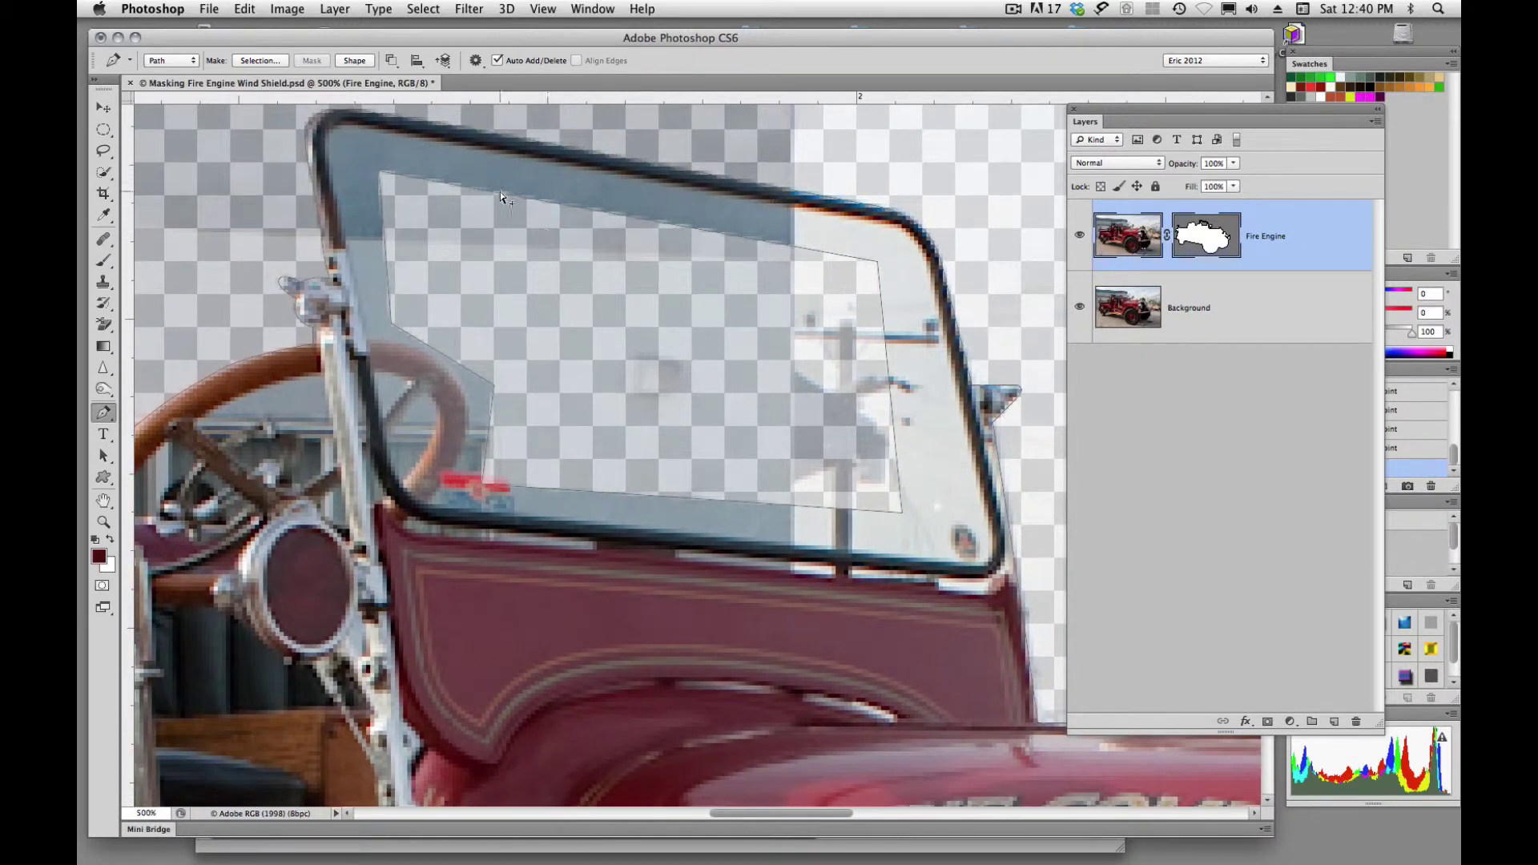
pyautogui.click(393, 65)
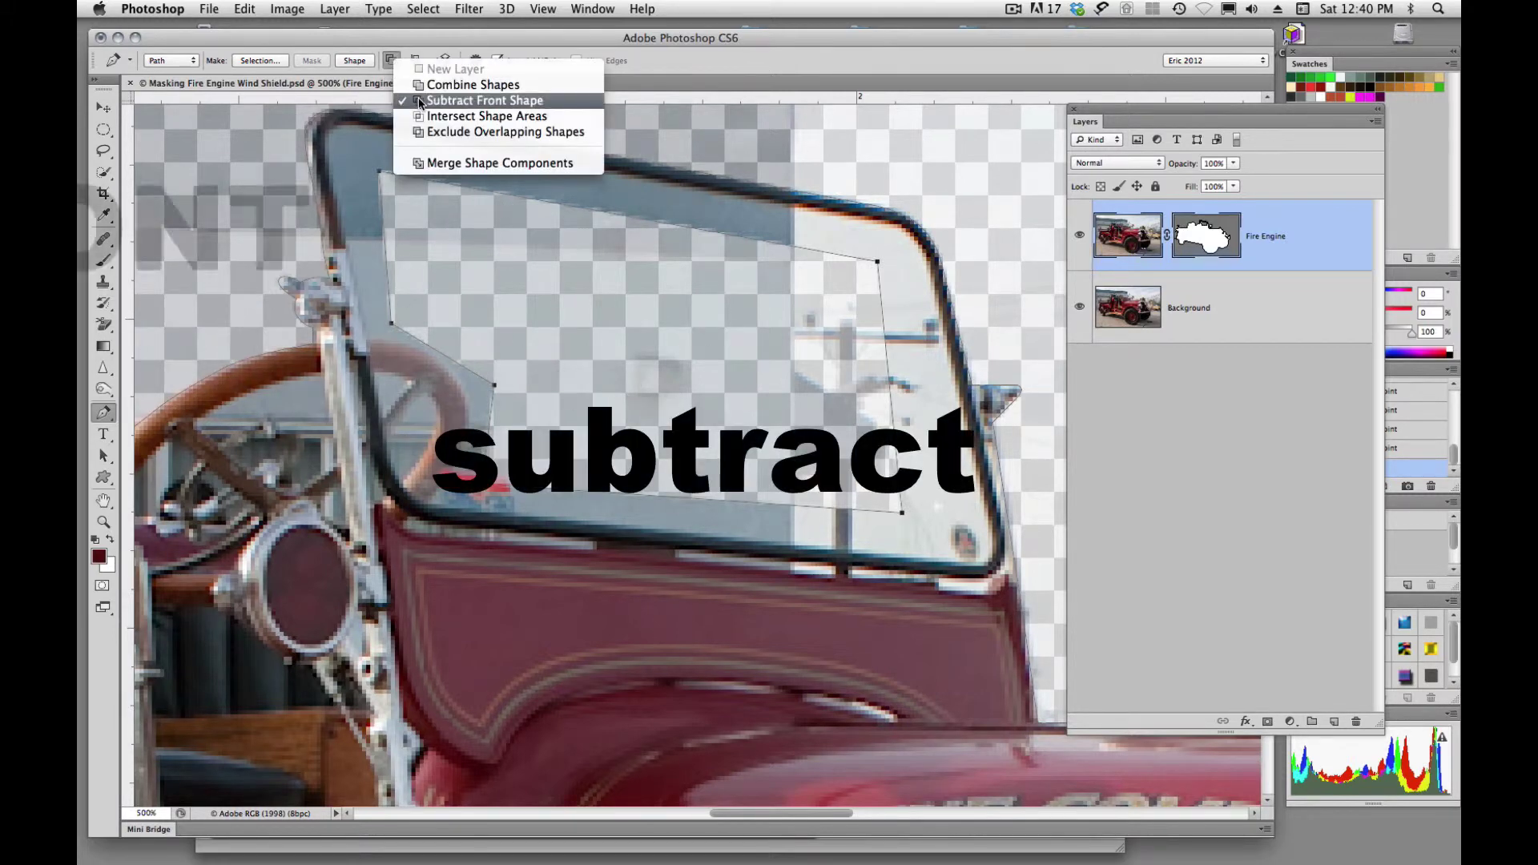
pyautogui.click(405, 236)
# Outline the gap between the two hose pipes with a closed Pen path.
pyautogui.moveTo(466, 342); pyautogui.dragTo(743, 172)
pyautogui.hscroll(-15, 769, 185)
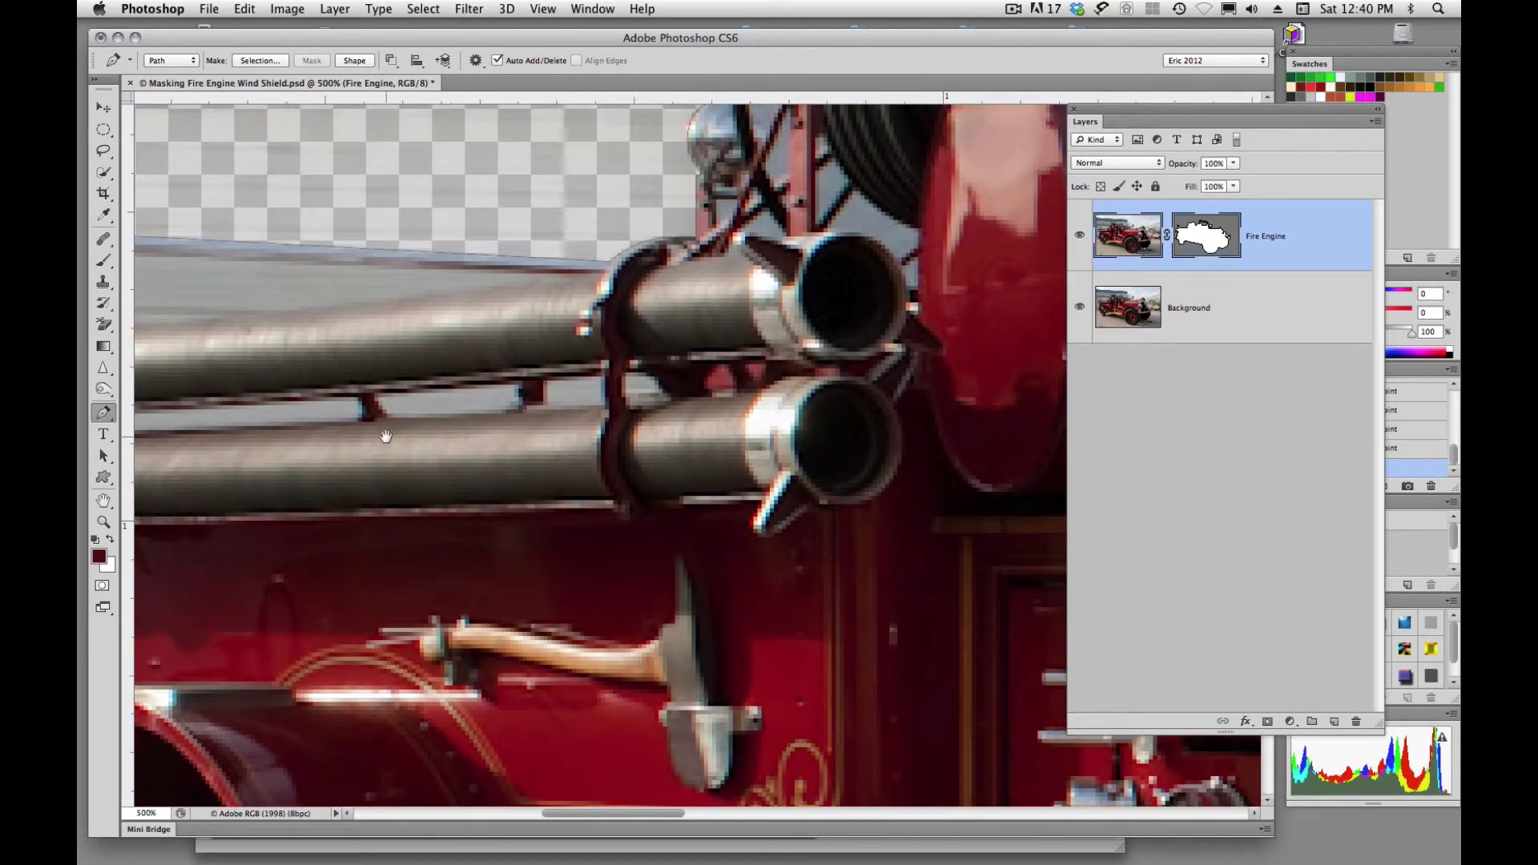
pyautogui.hscroll(-10, 384, 438)
pyautogui.moveTo(807, 453); pyautogui.dragTo(611, 446)
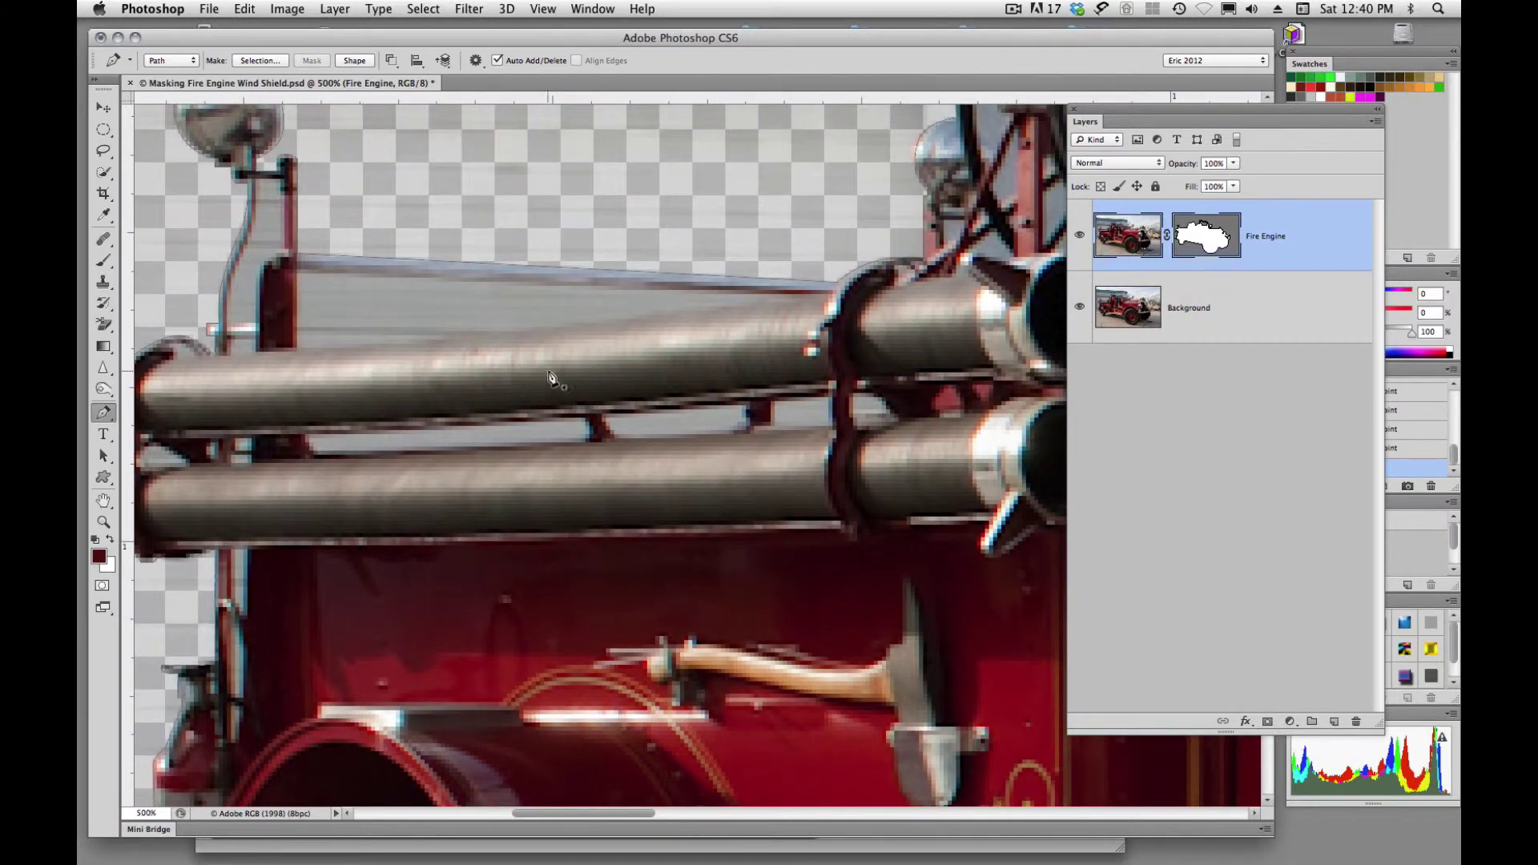
pyautogui.click(601, 419)
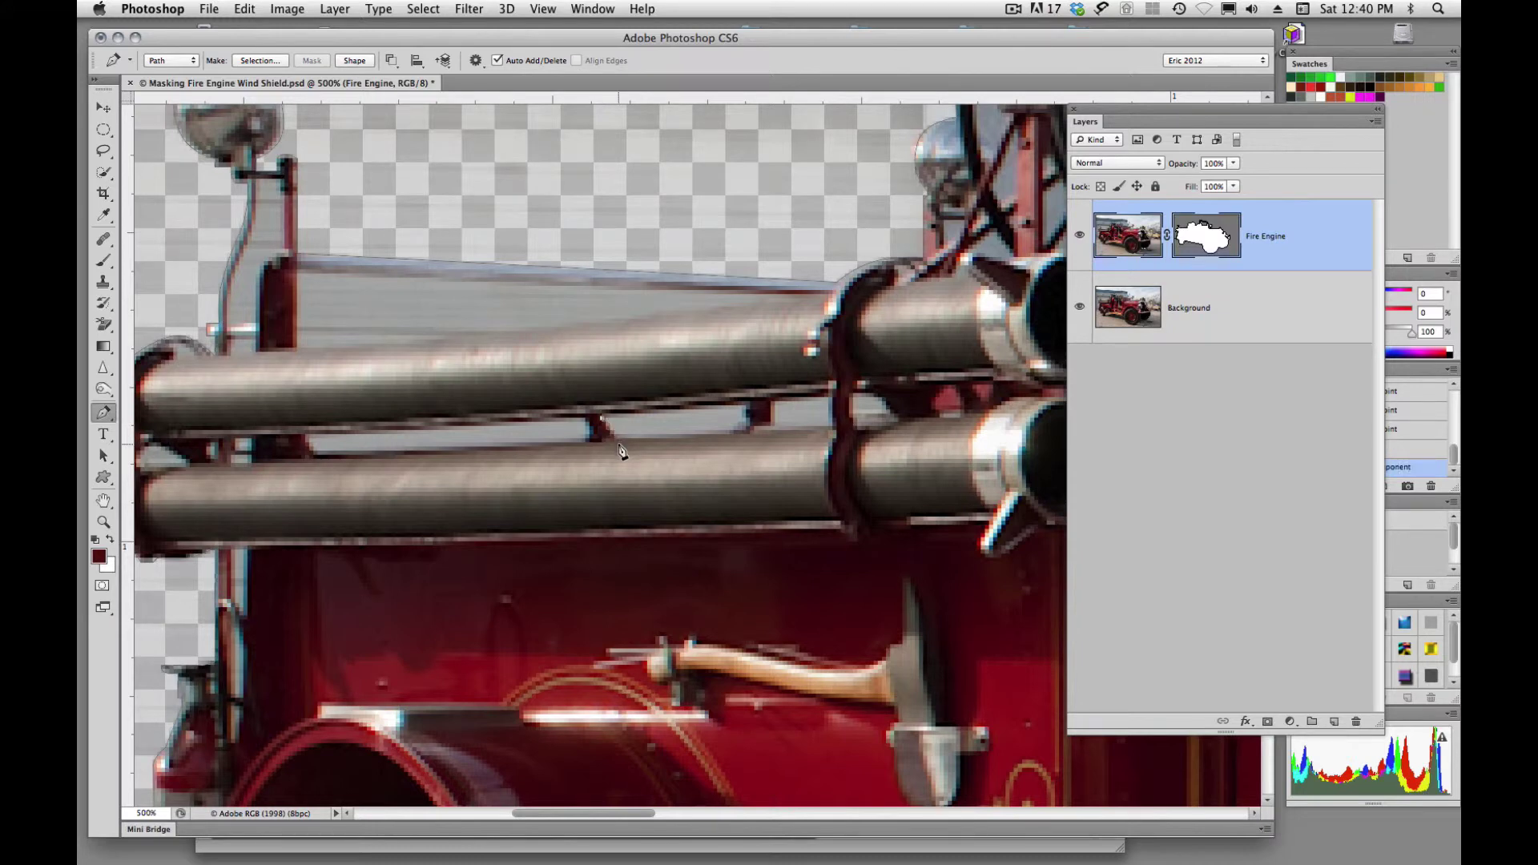
pyautogui.click(743, 429)
pyautogui.click(744, 409)
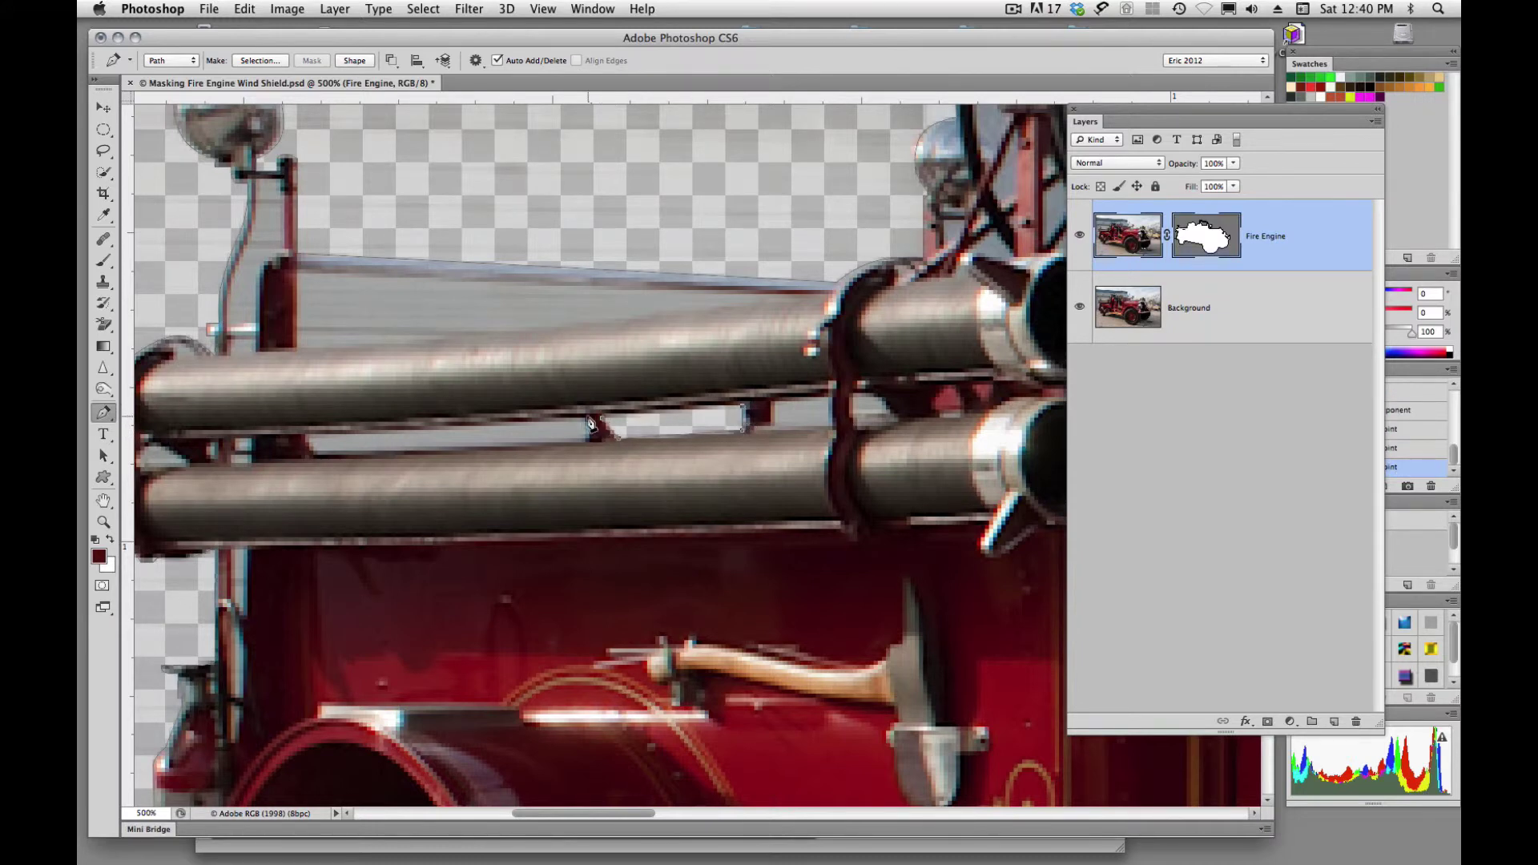
pyautogui.click(602, 419)
pyautogui.keyDown('alt'); pyautogui.keyDown('super'); pyautogui.click(789, 413); pyautogui.keyUp('super'); pyautogui.keyUp('alt')
# Zoom out to 100% so the whole cut-out fire engine is visible.
pyautogui.keyDown('alt'); pyautogui.keyDown('super'); pyautogui.click(785, 421); pyautogui.keyUp('super'); pyautogui.keyUp('alt')
pyautogui.keyDown('alt'); pyautogui.keyDown('super'); pyautogui.click(781, 428); pyautogui.keyUp('super'); pyautogui.keyUp('alt')
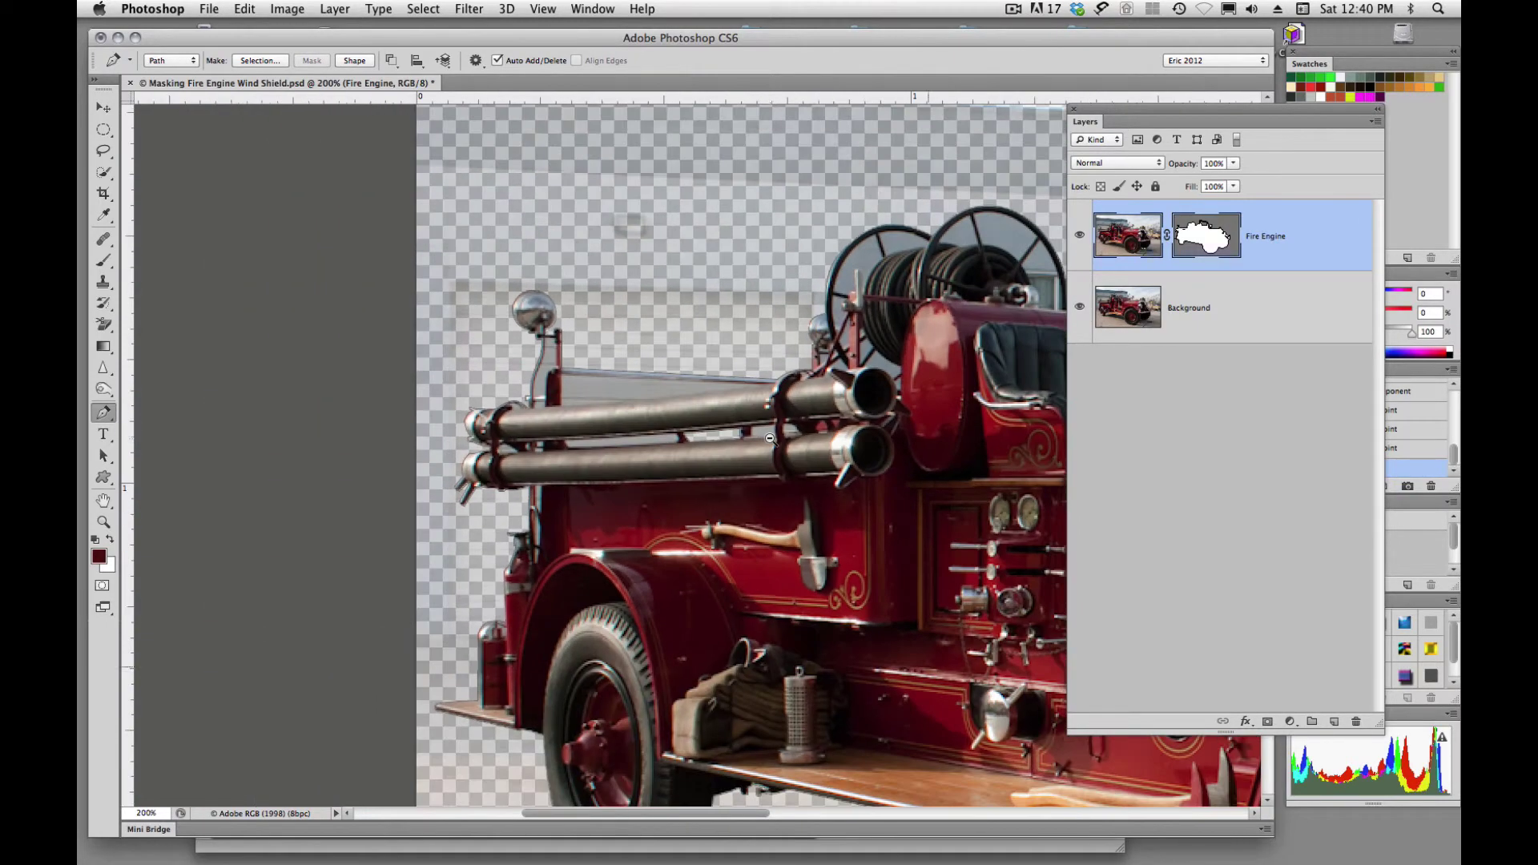
pyautogui.keyDown('alt'); pyautogui.keyDown('super'); pyautogui.click(775, 439); pyautogui.keyUp('super'); pyautogui.keyUp('alt')
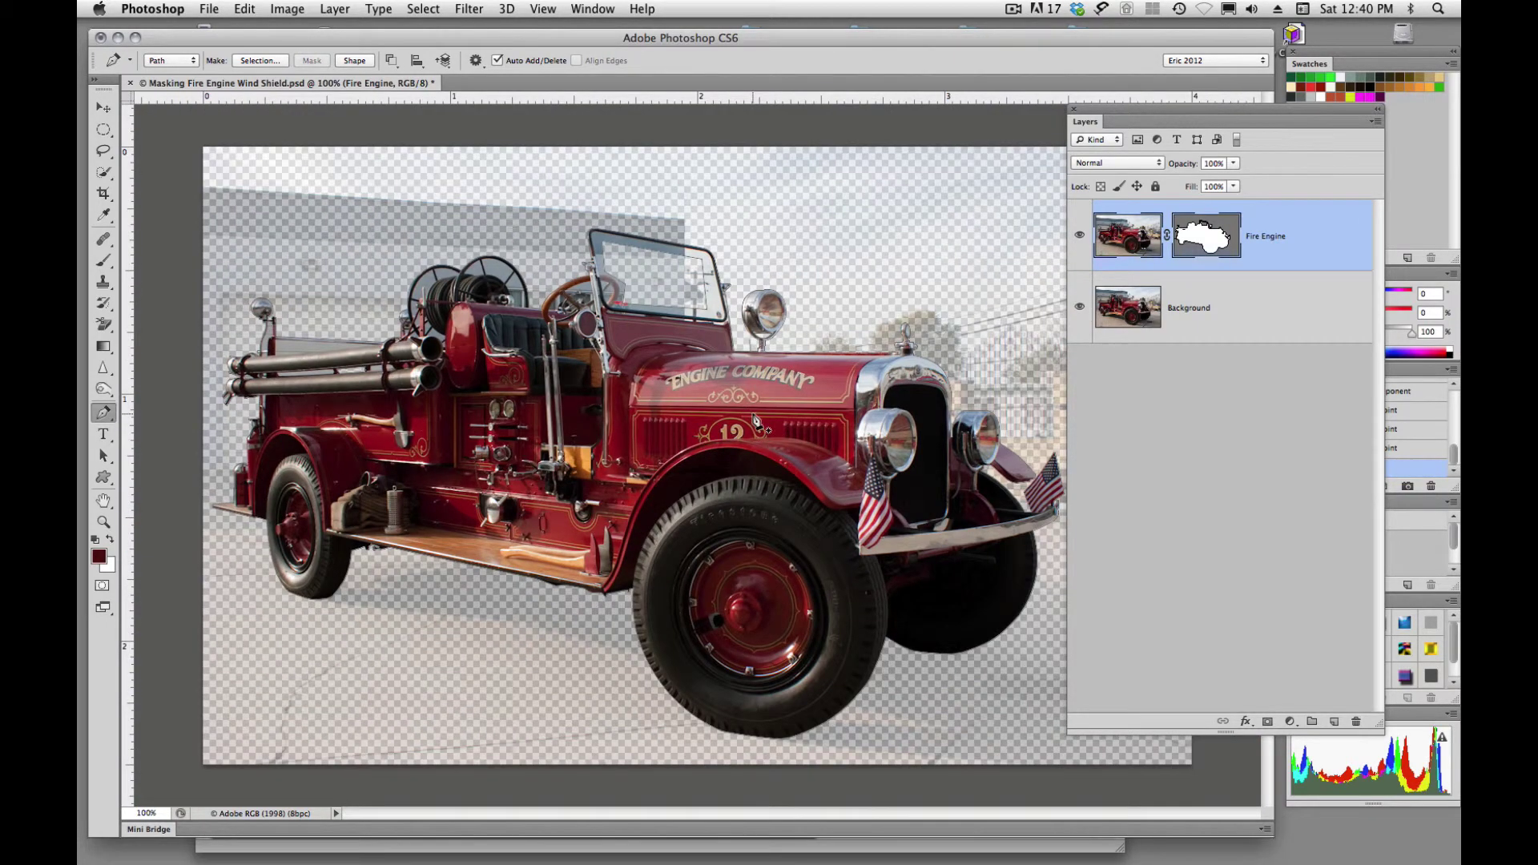